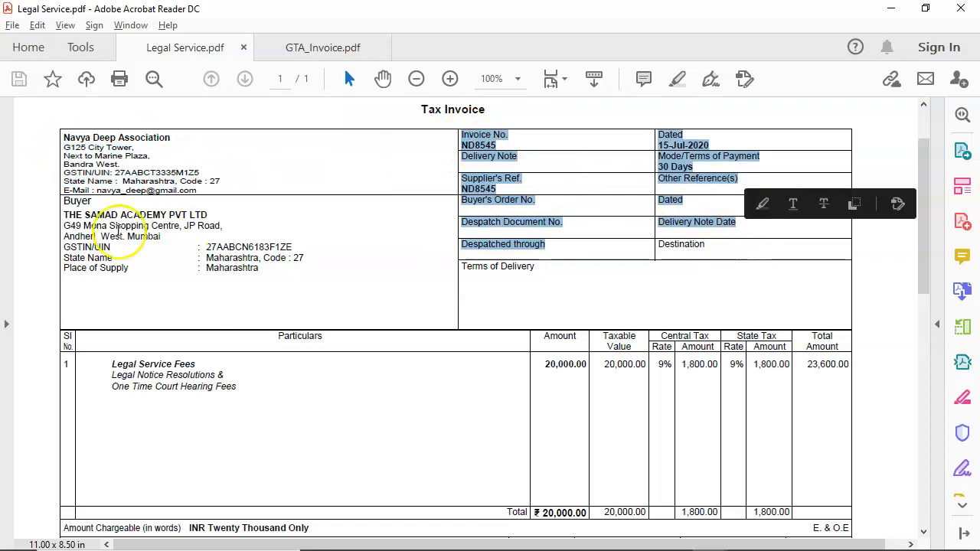
Review the invoice's buyer details, legal service fee description, central and state tax amounts, and line total
drag(65, 216, 285, 304)
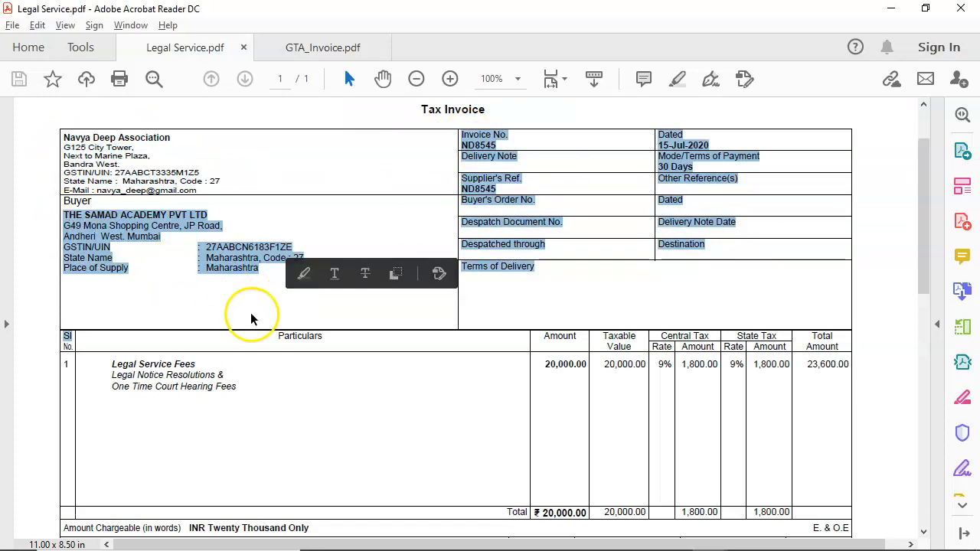
click(214, 350)
drag(112, 362, 214, 387)
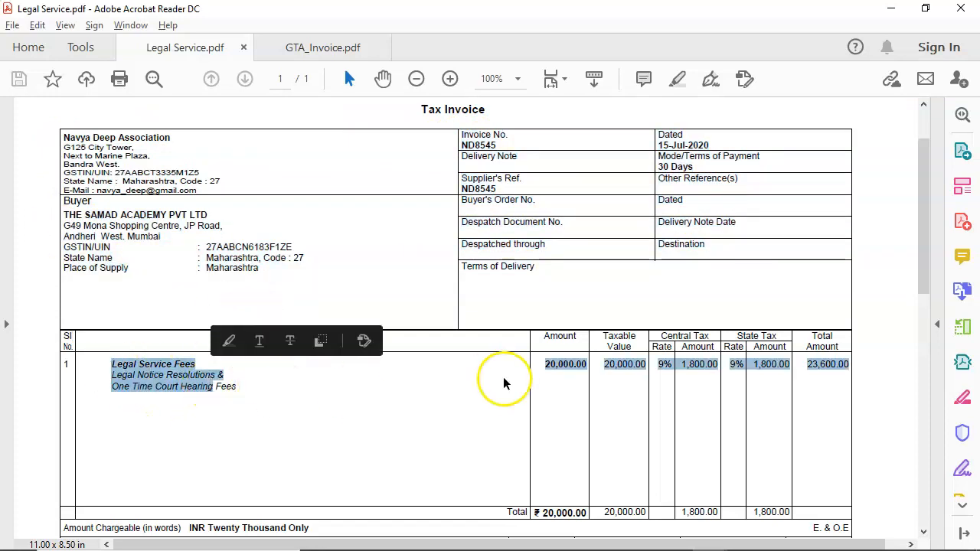
double_click(558, 362)
drag(680, 364, 718, 366)
drag(804, 368, 836, 365)
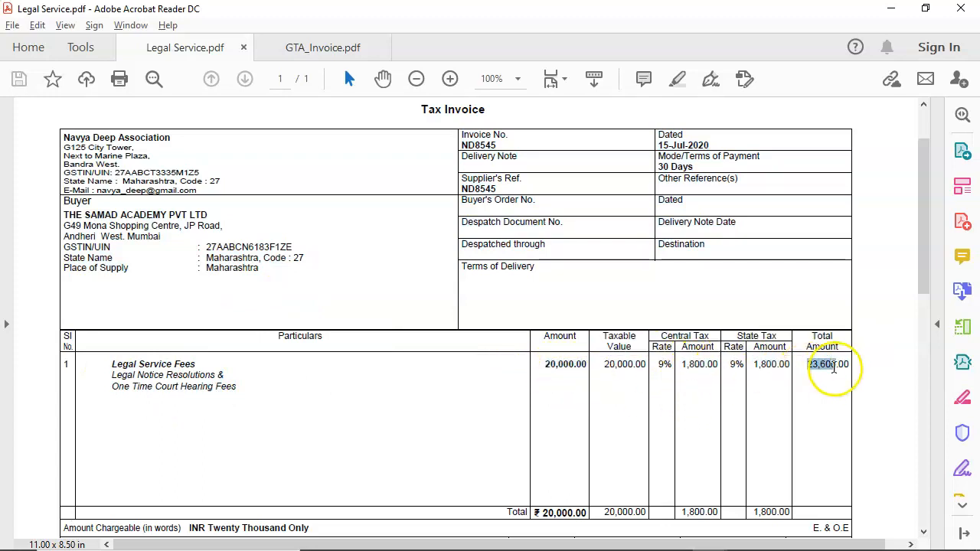
Strike through the "Amount Chargeable (in words)" line beneath the invoice's total row
scroll(788, 392, down, 1)
triple_click(809, 496)
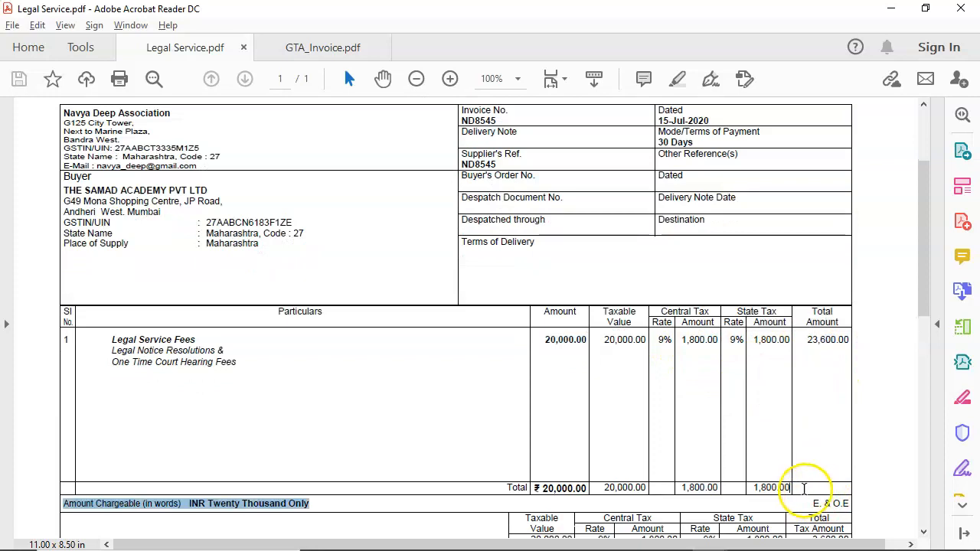
click(831, 483)
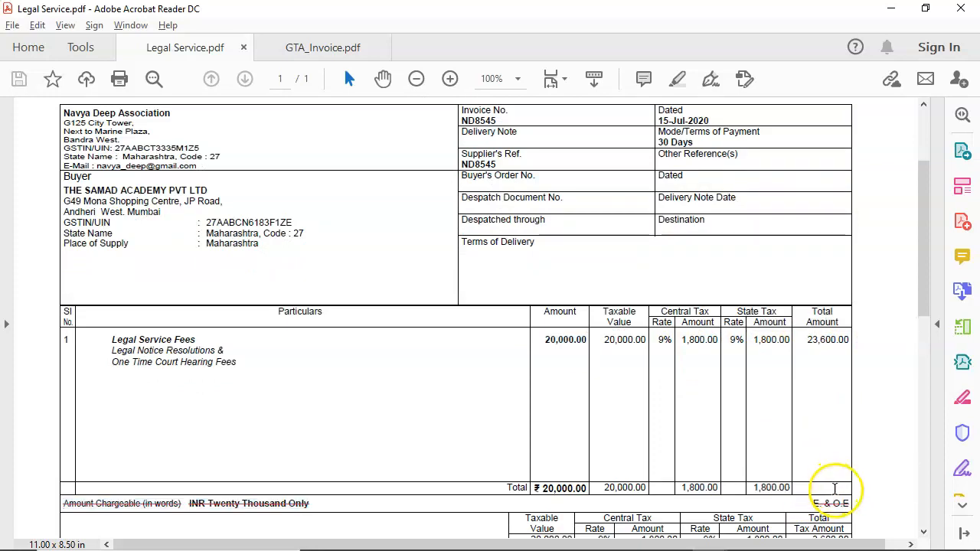
drag(811, 497, 845, 497)
click(819, 493)
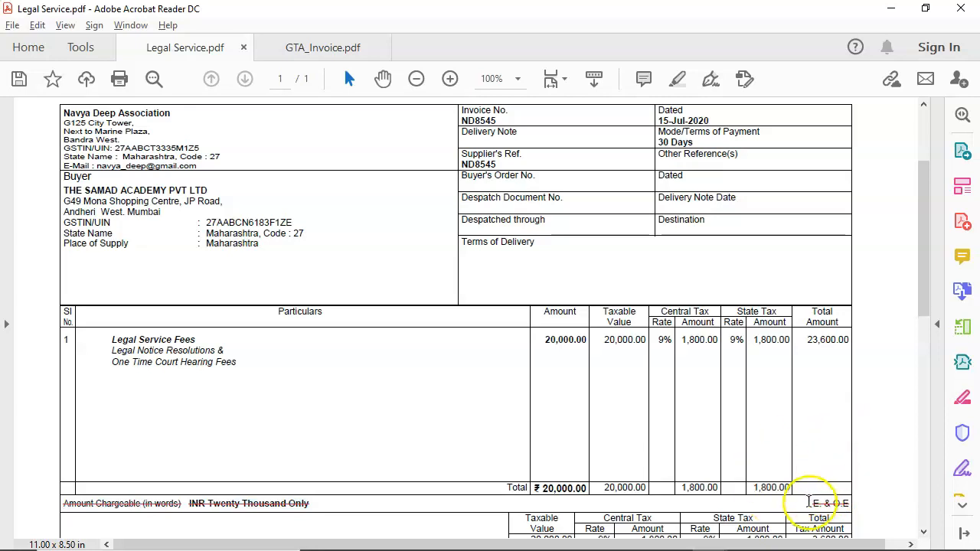
Examine the invoice's total amount, the amount-in-words line and the tax summary below it
drag(544, 487, 586, 488)
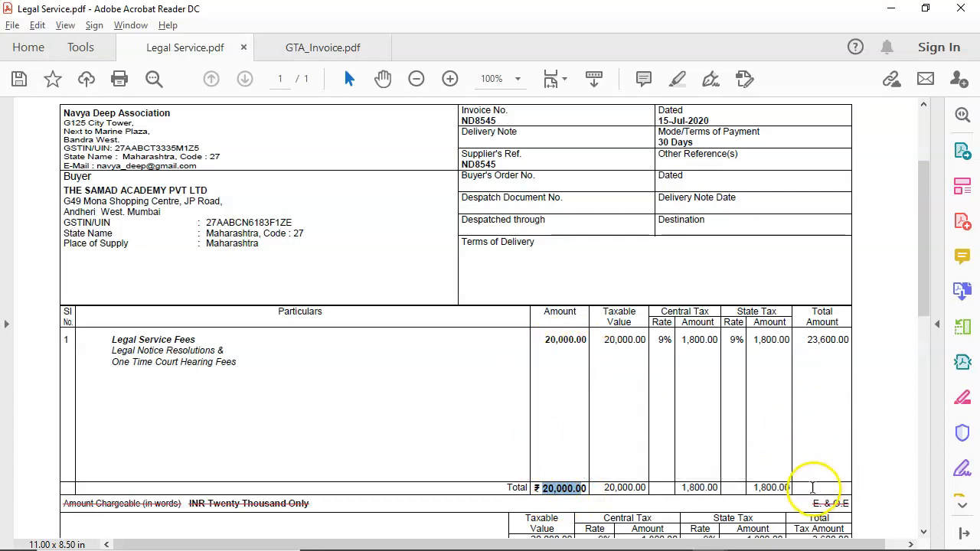
scroll(804, 466, down, 2)
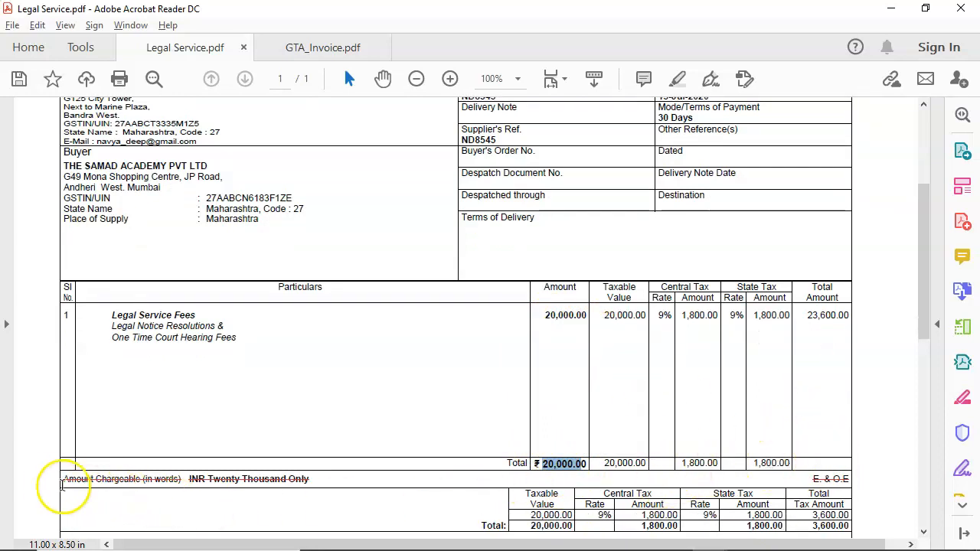
drag(66, 482, 845, 480)
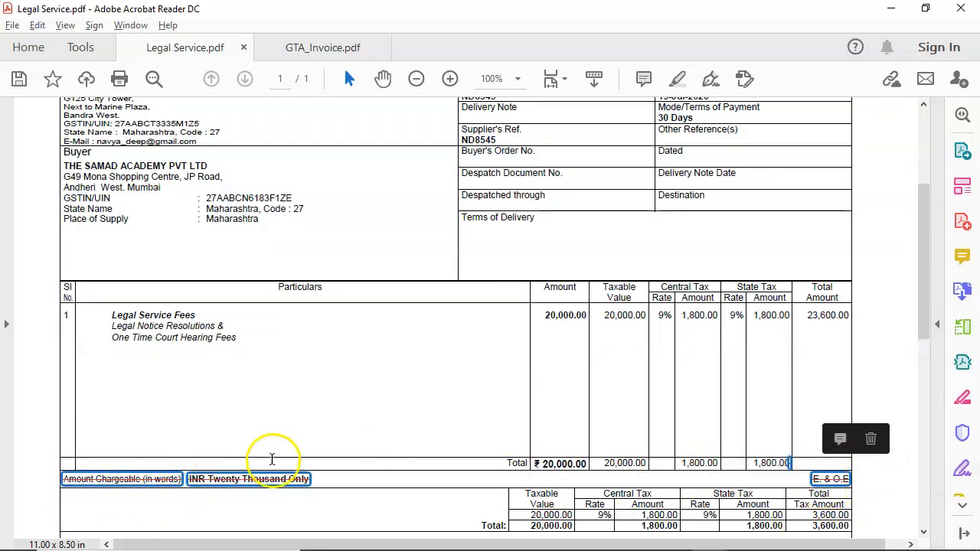
drag(307, 482, 74, 479)
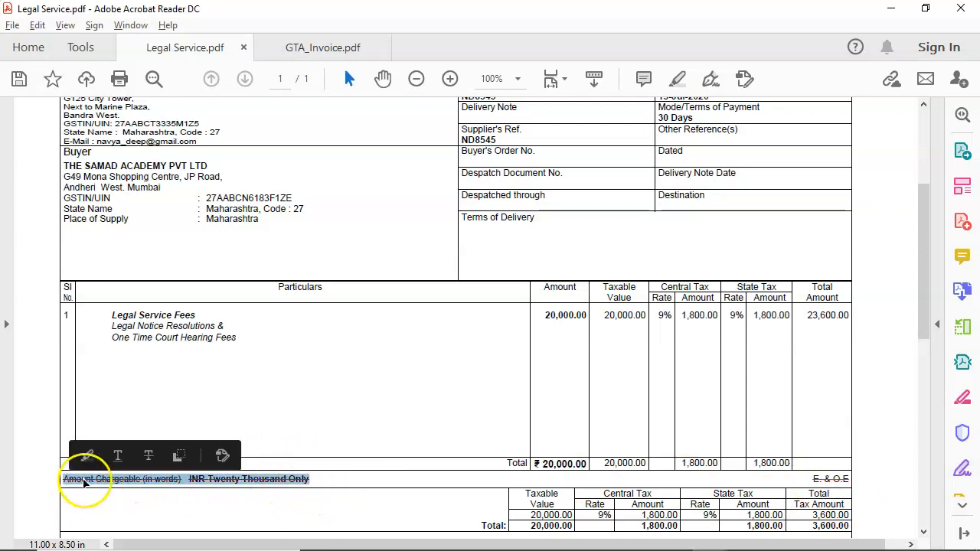
click(145, 516)
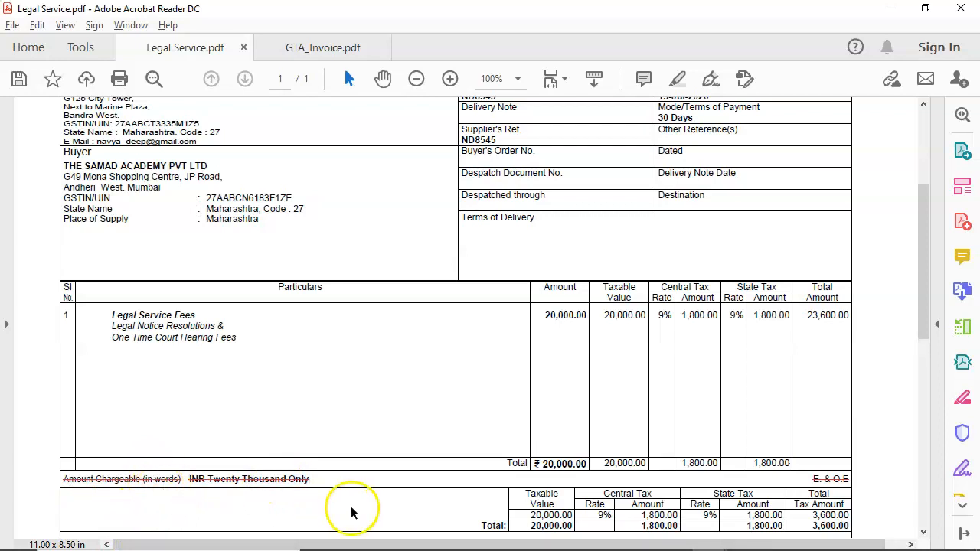
scroll(363, 495, down, 1)
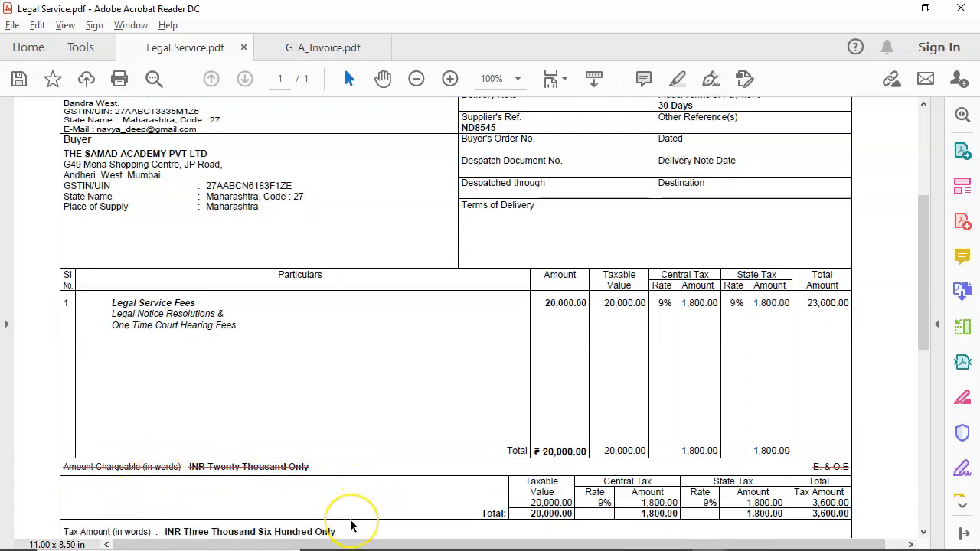
click(355, 513)
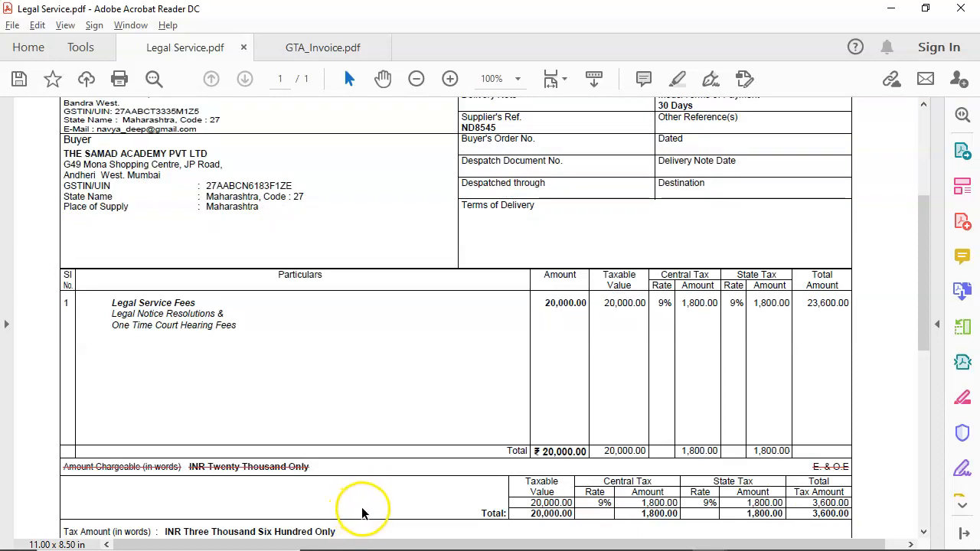
Switch to TallyPrime and open a new purchase voucher for THE SAMAD ACADEMY PVT LTD
key(alt+Tab)
key(alt+Tab)
key(alt+Tab)
key(alt+Tab)
key(alt+Tab)
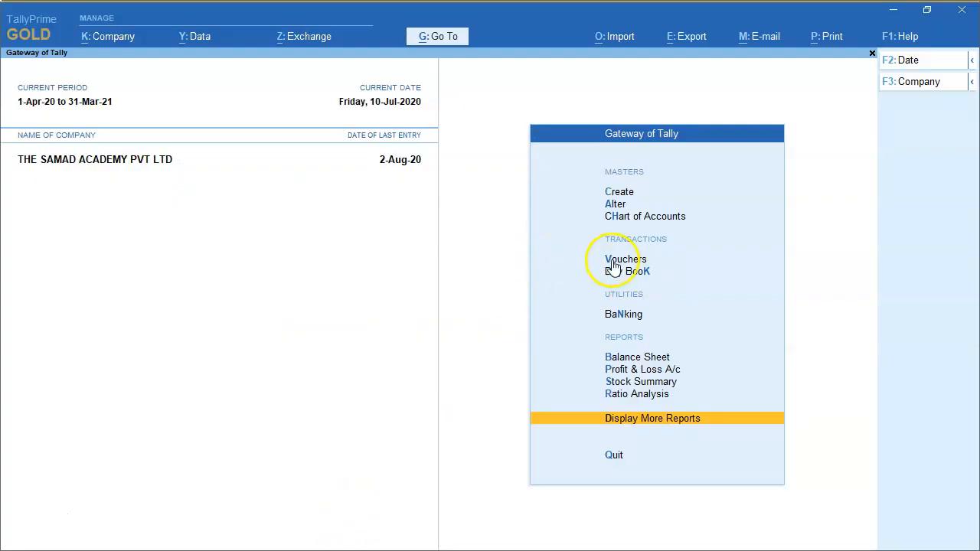
click(611, 264)
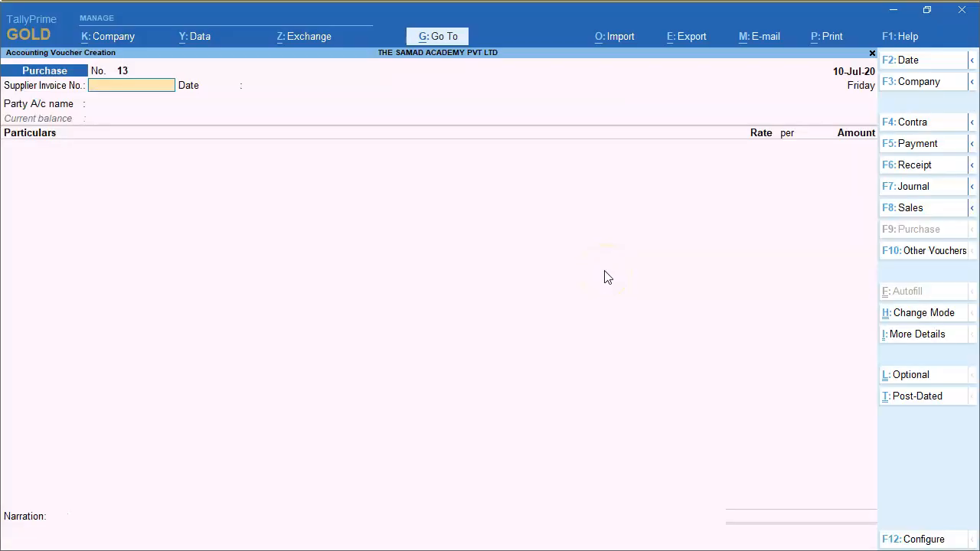
key(Escape)
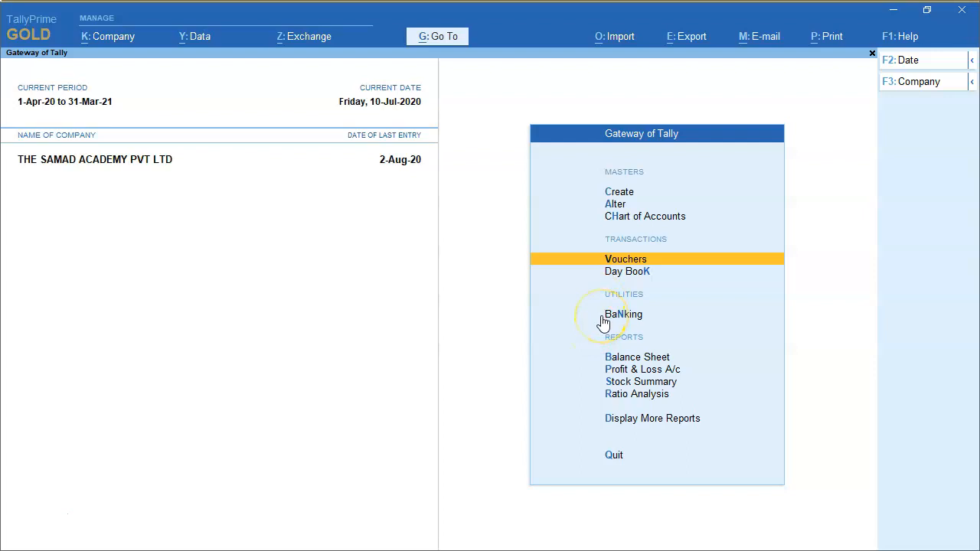
click(610, 262)
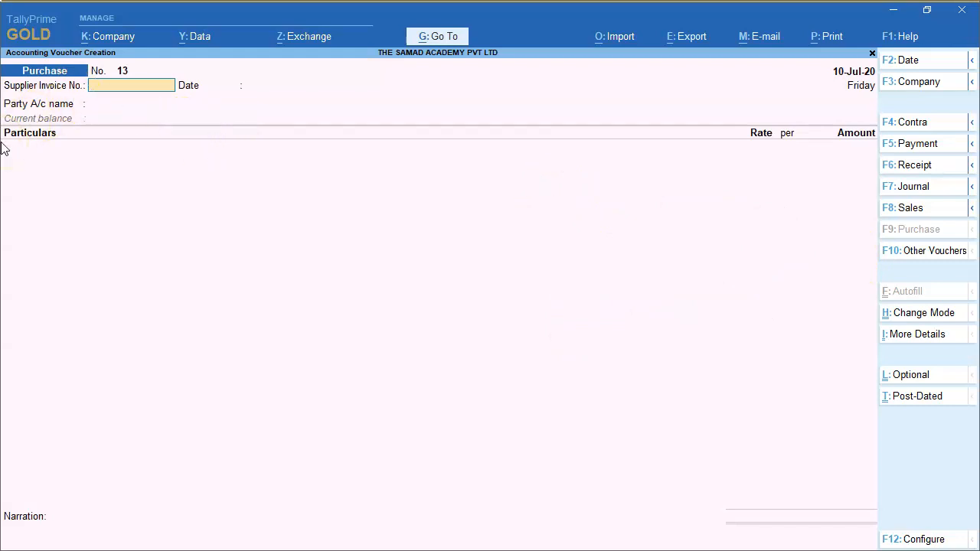
Switch to the Legal Service.pdf invoice in Acrobat Reader, check its date and copy the supplier name Navya Deep Association
key(alt+Tab)
scroll(254, 251, up, 1)
scroll(306, 230, up, 1)
scroll(613, 161, up, 1)
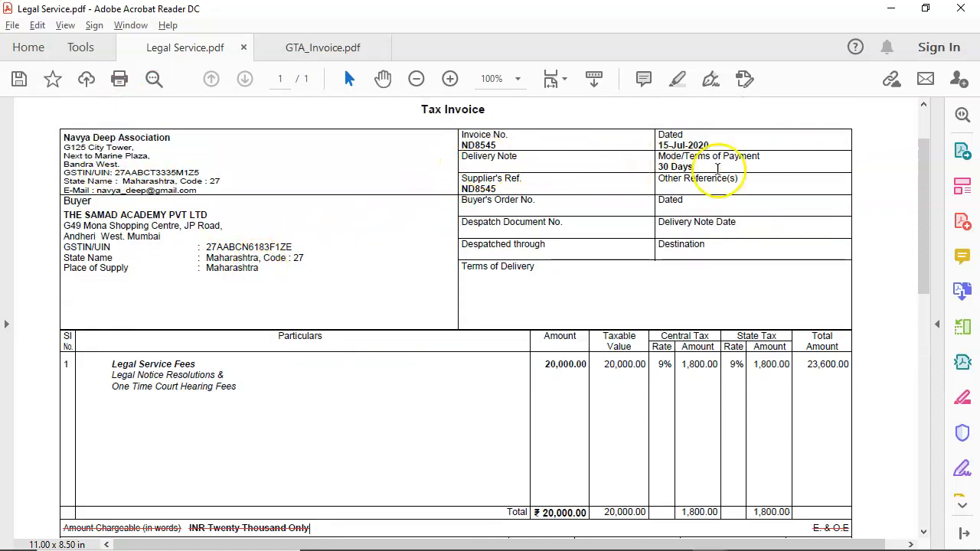
drag(724, 150, 658, 145)
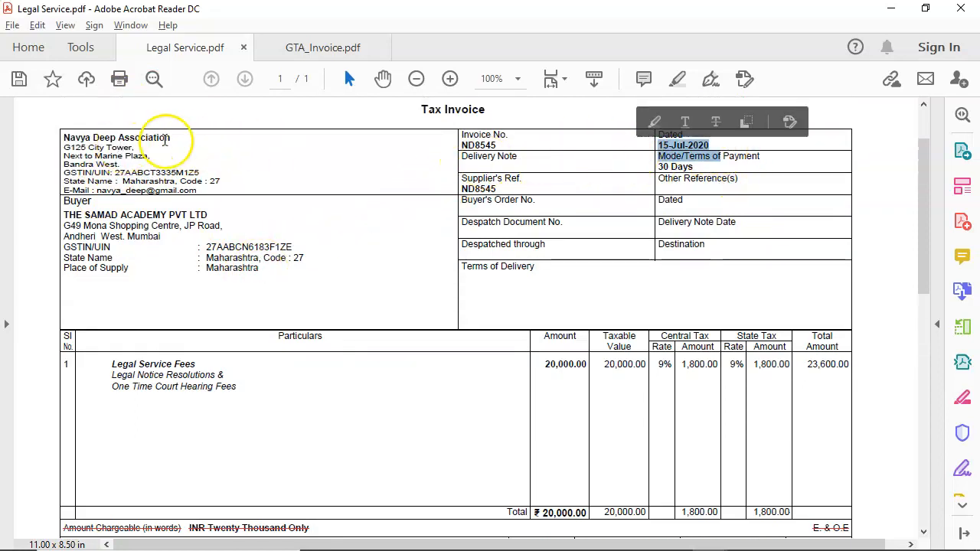
drag(172, 137, 64, 138)
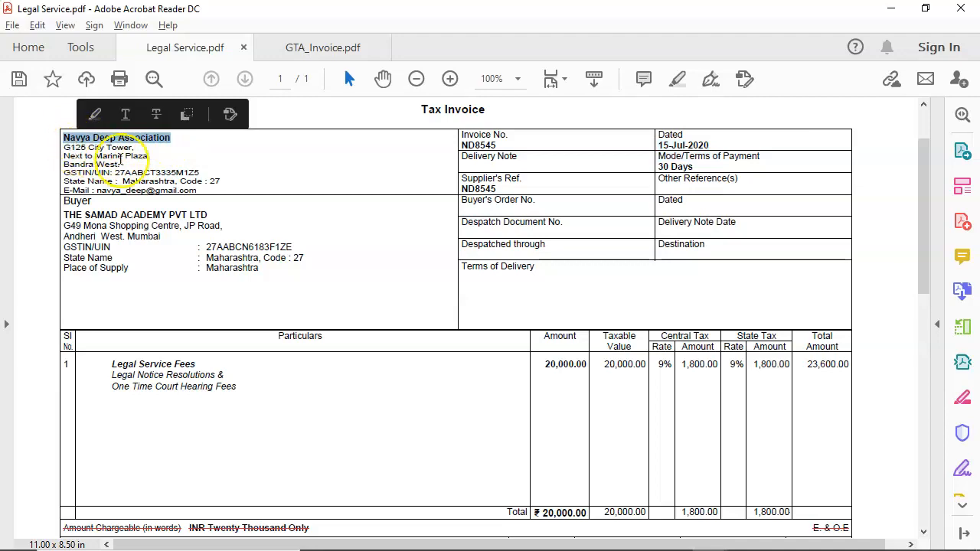
In TallyPrime, date the purchase voucher 15-Jul-20 and enter supplier invoice number 8545 with the same invoice date
key(alt+Tab)
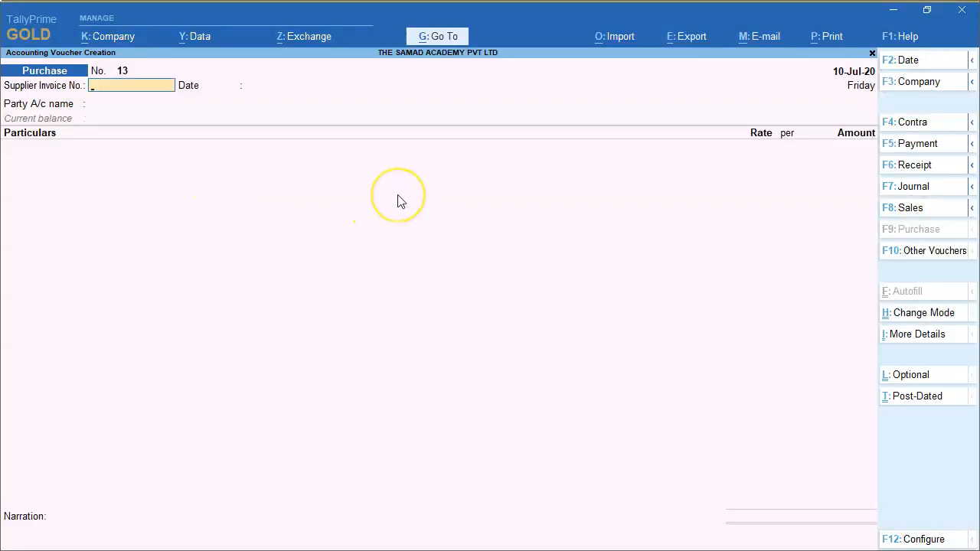
key(alt+Tab)
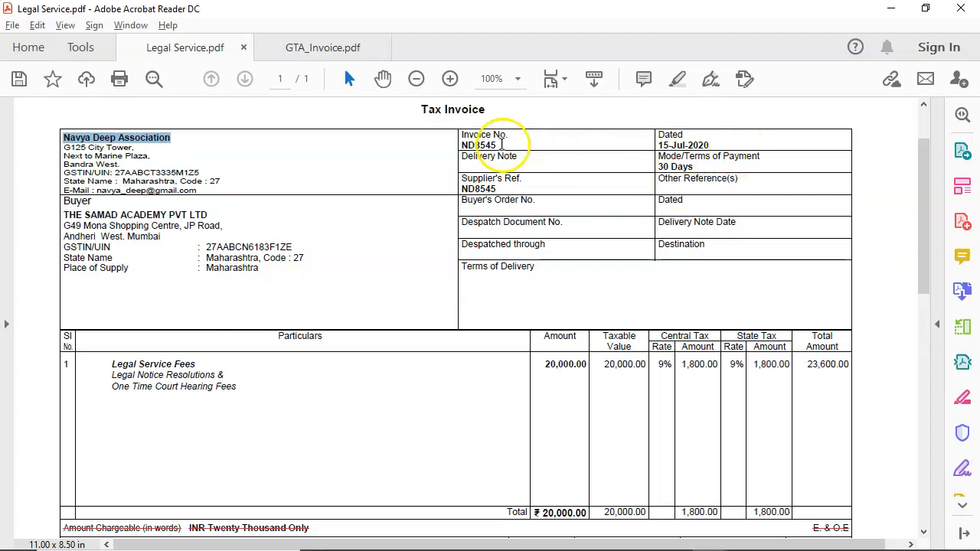
key(alt+Tab)
click(909, 63)
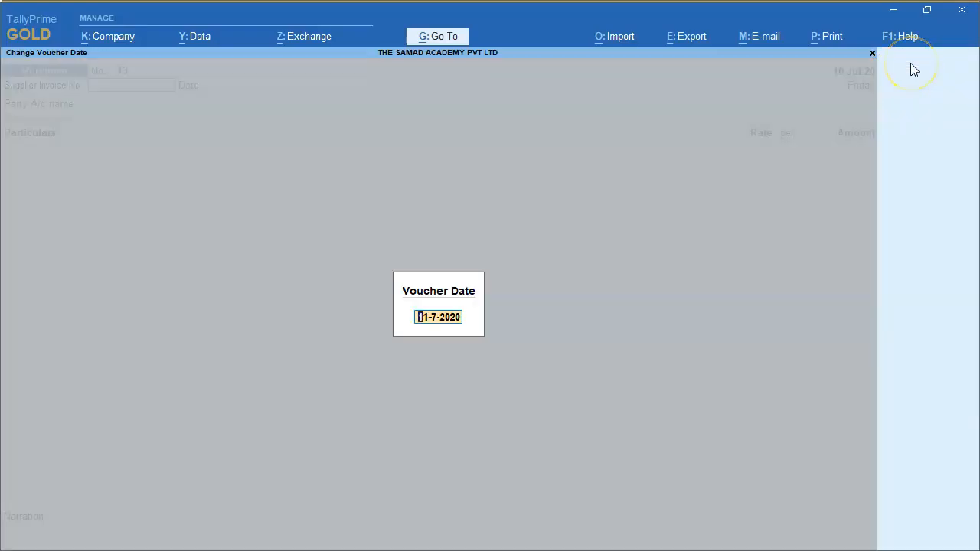
key(Return)
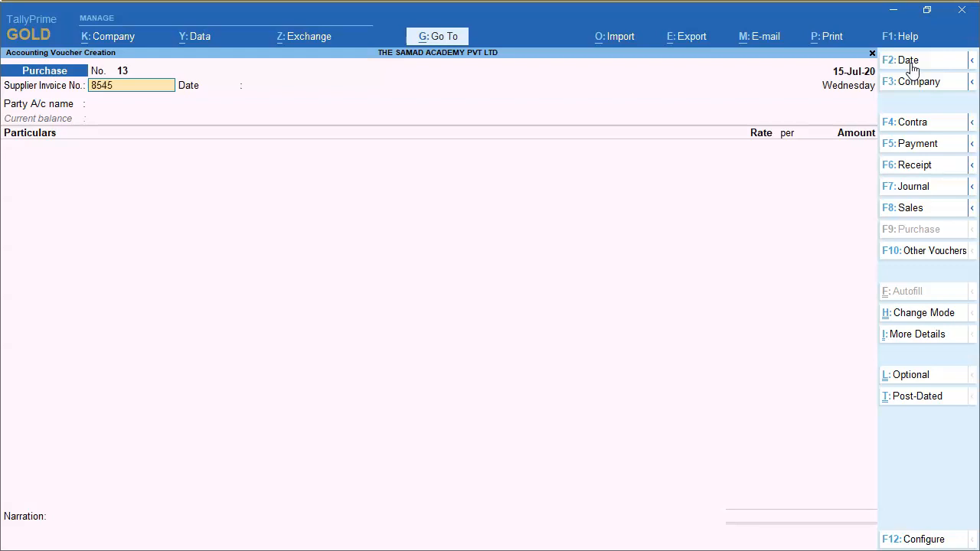
key(Return)
key(Return)
Start a party ledger named Navya Deep Association under Sundry Creditors, keeping bill-by-bill balances on and the credit days check off
key(alt+c)
key(ctrl+alt+v)
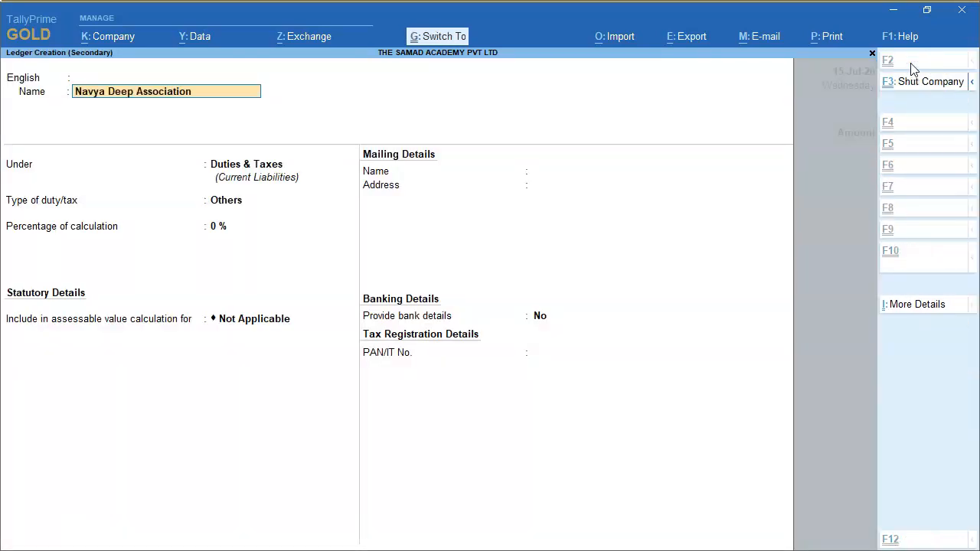
key(Return)
key(Return)
key(Return)
key(BackSpace)
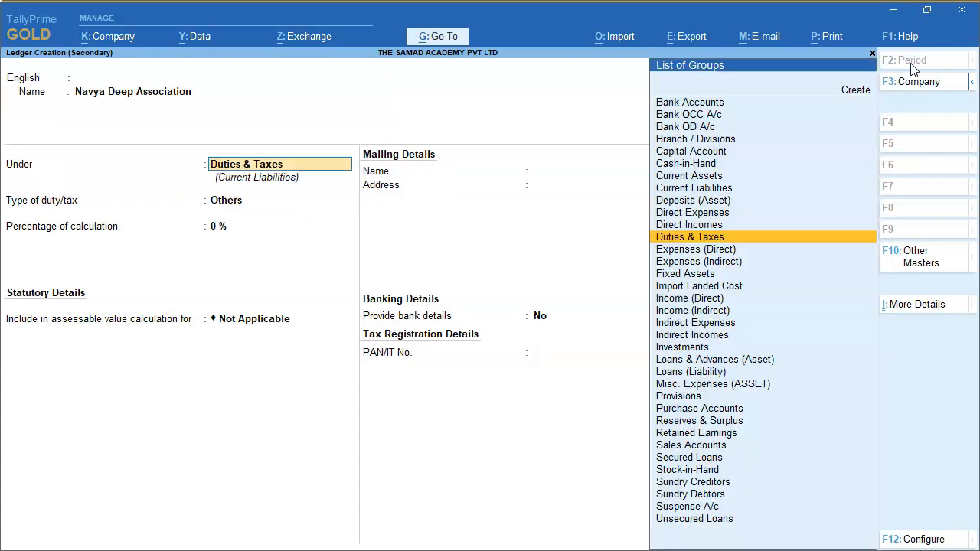
text(cred)
key(Return)
key(Return)
key(Return)
key(Return)
Fill the ledger's two address lines with "Addd" and keep Maharashtra, India, no bank details and the Regular registration type
key(Return)
text(Addd)
key(Return)
text(Addd)
key(Return)
key(Return)
key(Return)
key(Return)
key(Return)
key(Return)
key(Return)
key(Return)
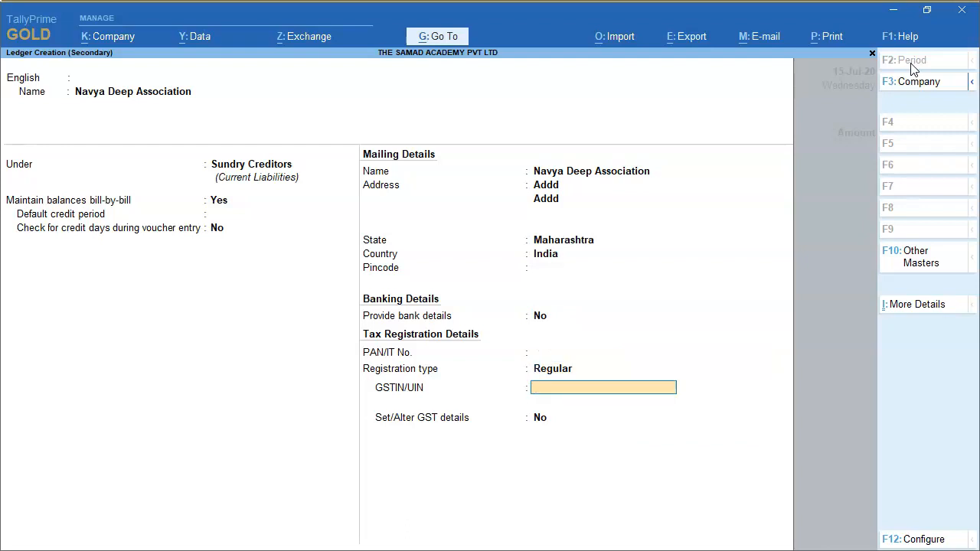
Copy the supplier's GSTIN from the PDF invoice into the ledger's GSTIN/UIN field in TallyPrime and save the ledger
key(alt+Tab)
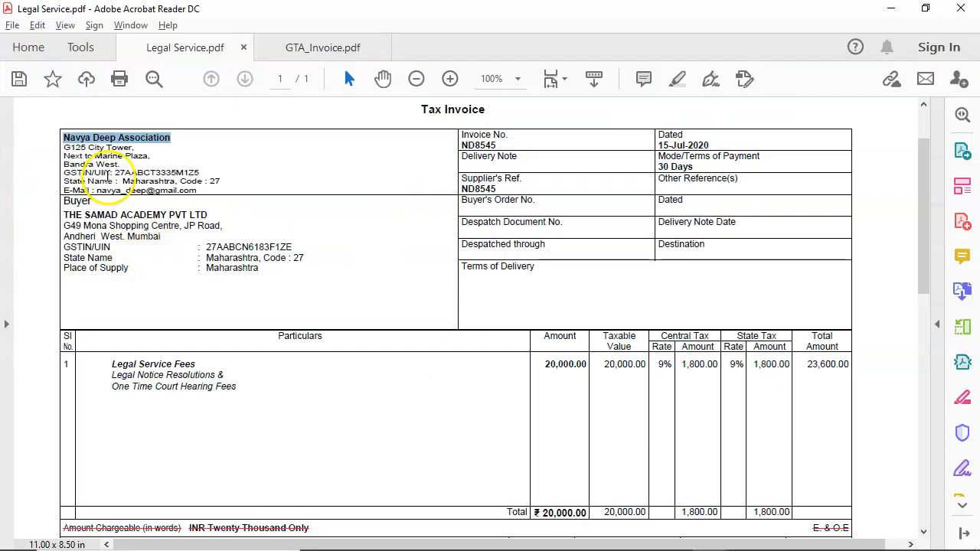
drag(114, 172, 199, 173)
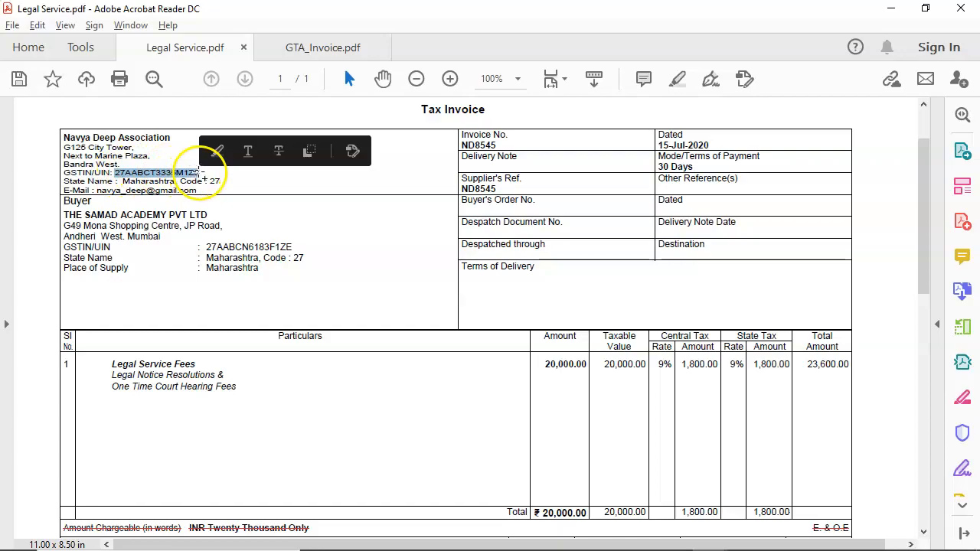
key(ctrl+c)
key(alt+Tab)
key(ctrl+alt+v)
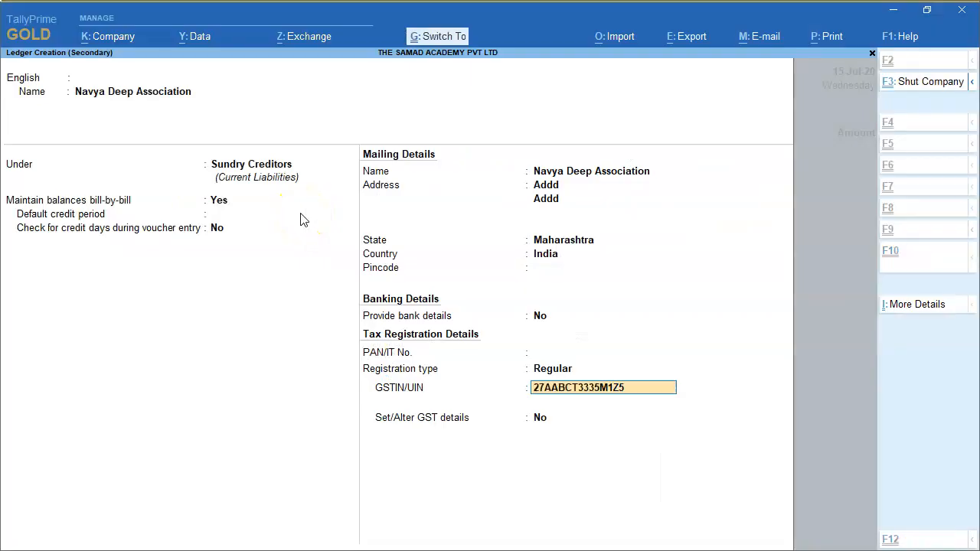
key(Return)
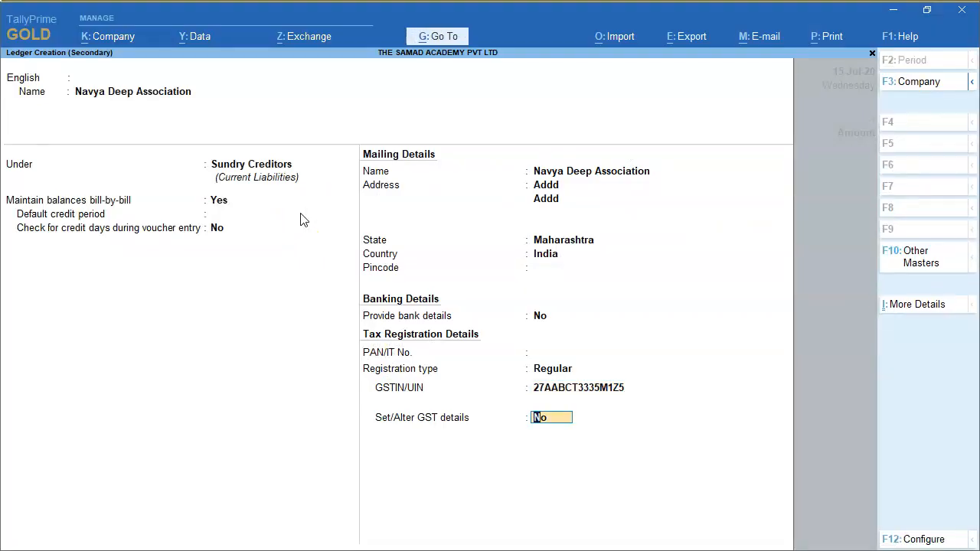
key(Return)
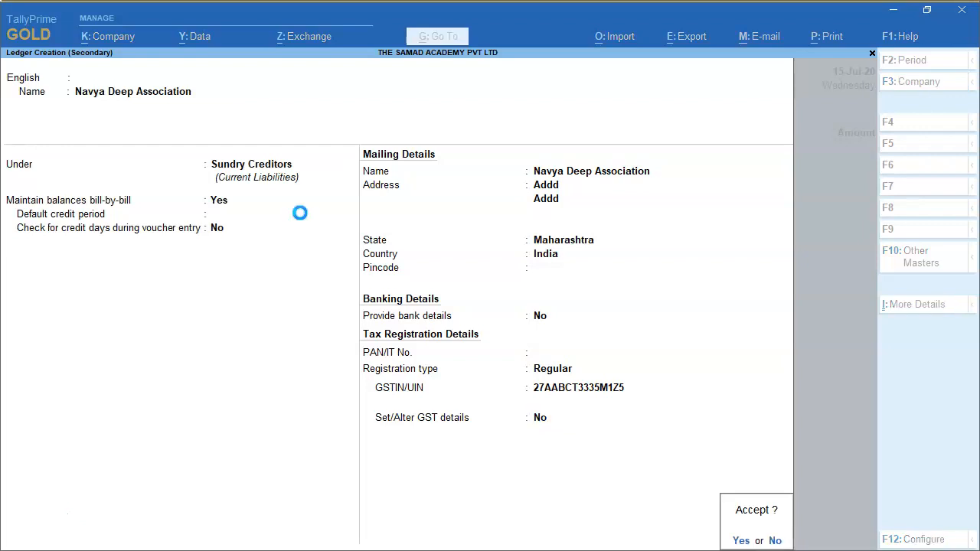
key(Return)
Accept the supplier's party details for the purchase voucher and proceed to its particulars
key(Return)
key(Return)
key(Return)
key(Return)
key(Return)
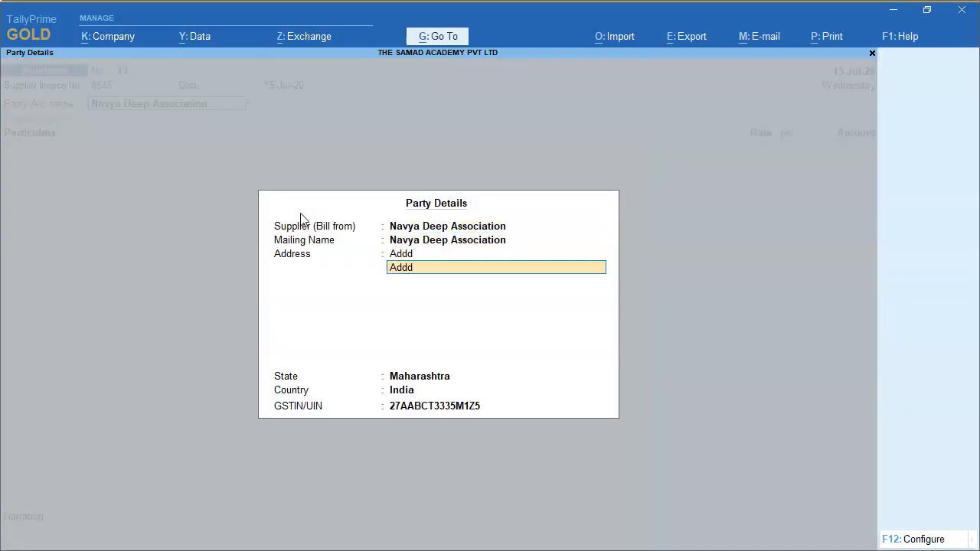
key(Return)
key(Return)
key(Return)
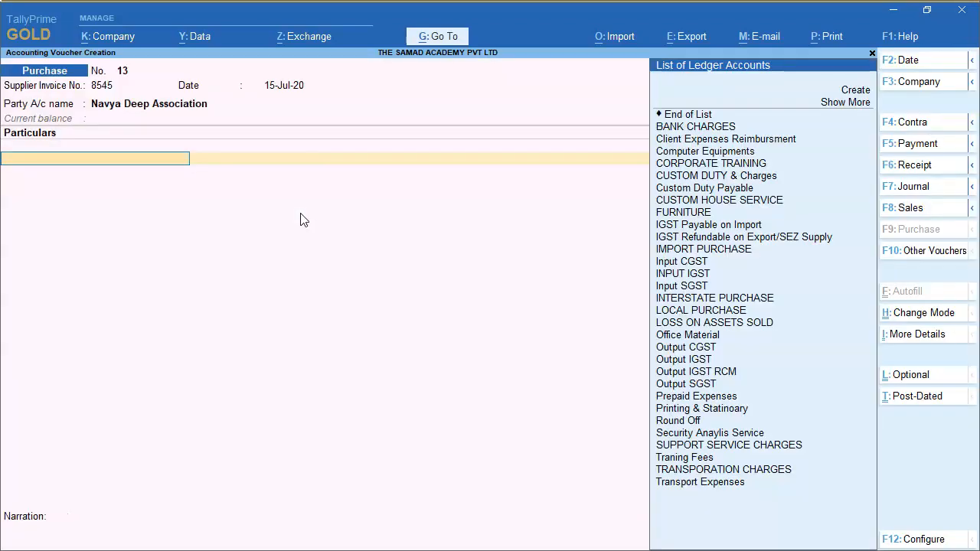
Start an expense ledger named Legal Service under Indirect Expenses, with ledger type Not Applicable and GST set to Applicable
key(alt+c)
text(Legal)
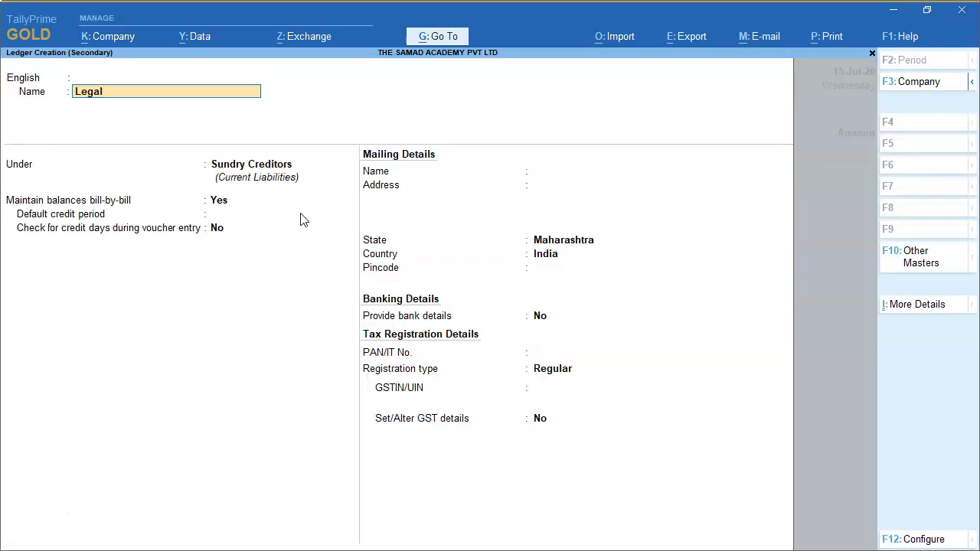
key(Return)
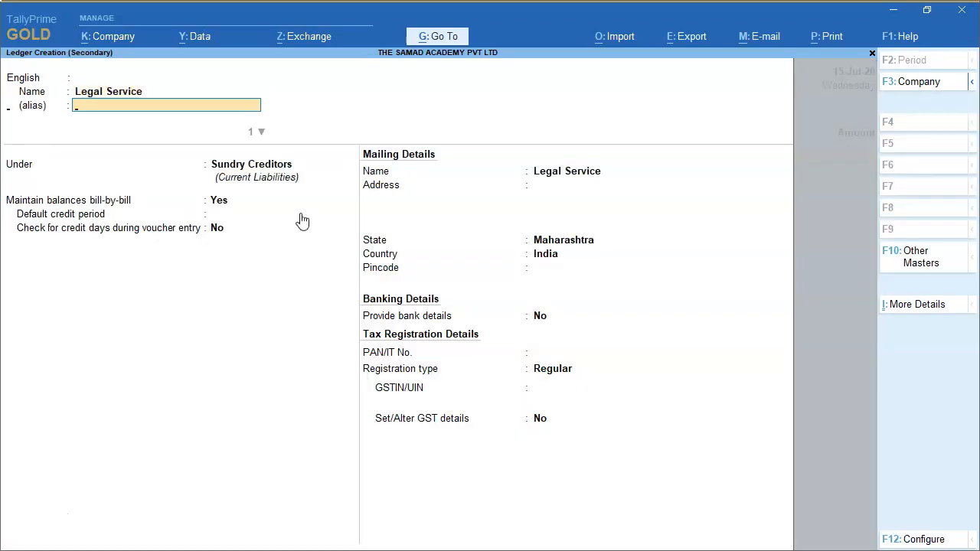
key(Return)
text(Ind)
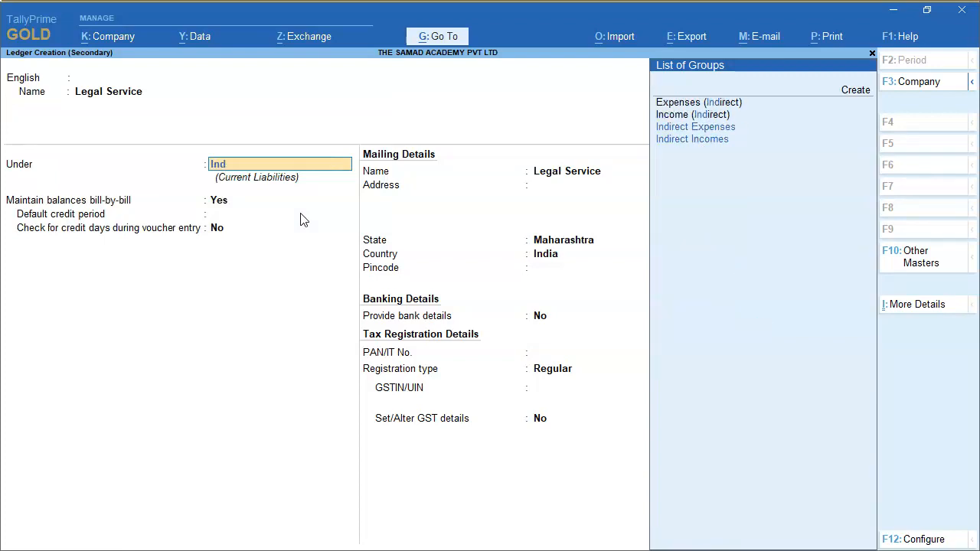
key(Return)
key(Return)
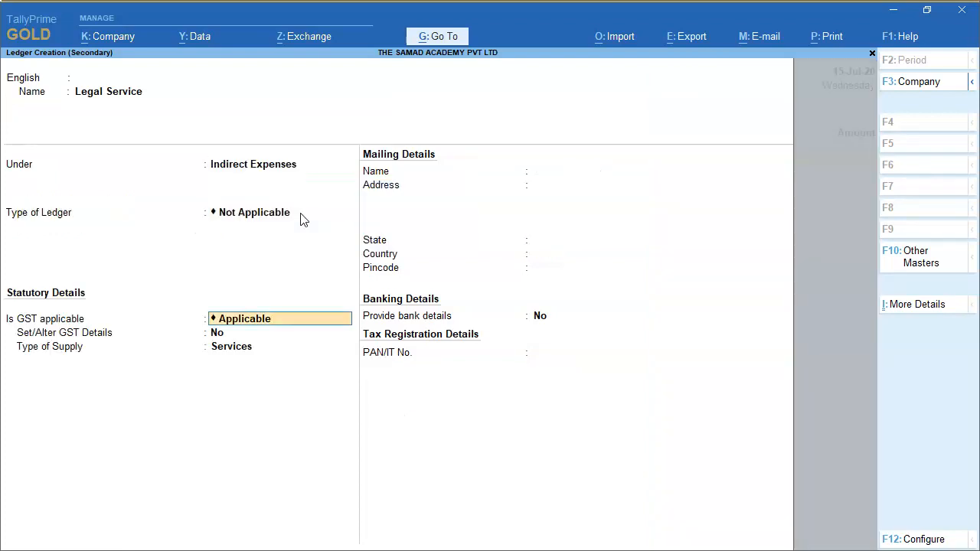
key(Return)
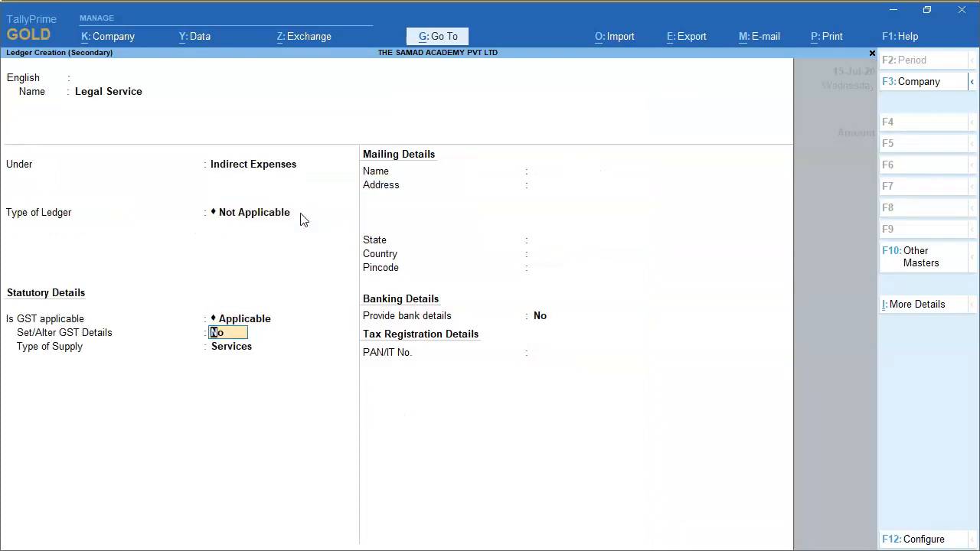
Check the service fee on the PDF invoice, and enter HSN/SAC 998854 in the Legal Service ledger's GST details
key(Return)
key(Return)
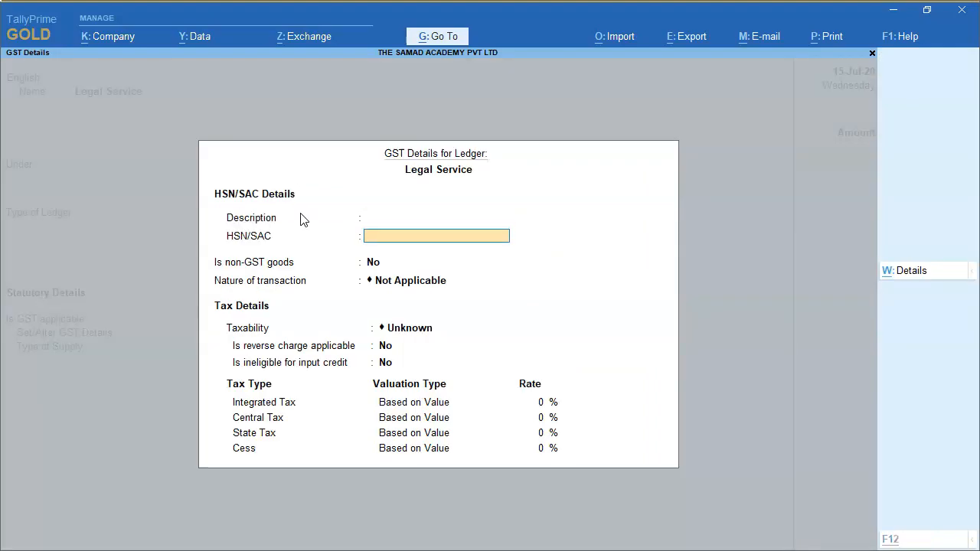
key(alt+Tab)
scroll(541, 372, down, 3)
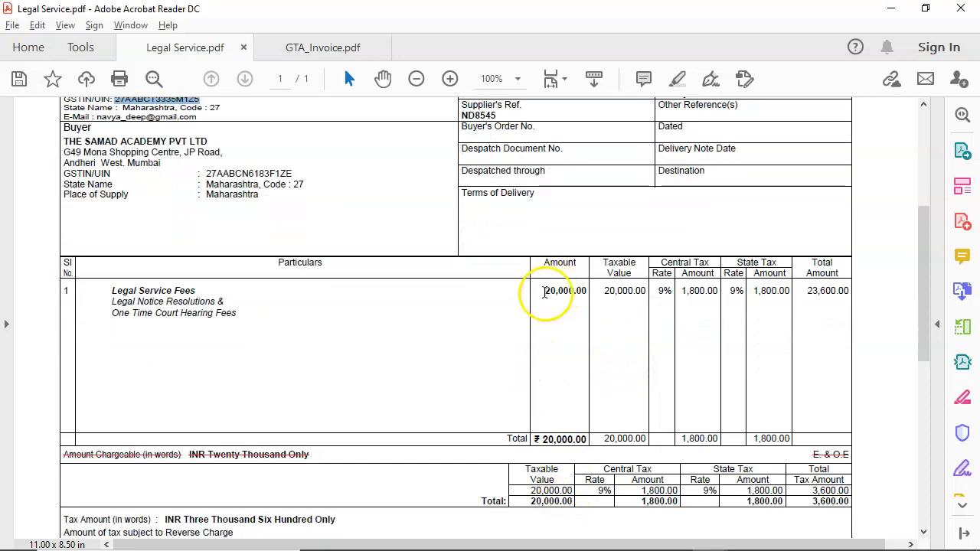
drag(544, 291, 586, 290)
key(alt+Tab)
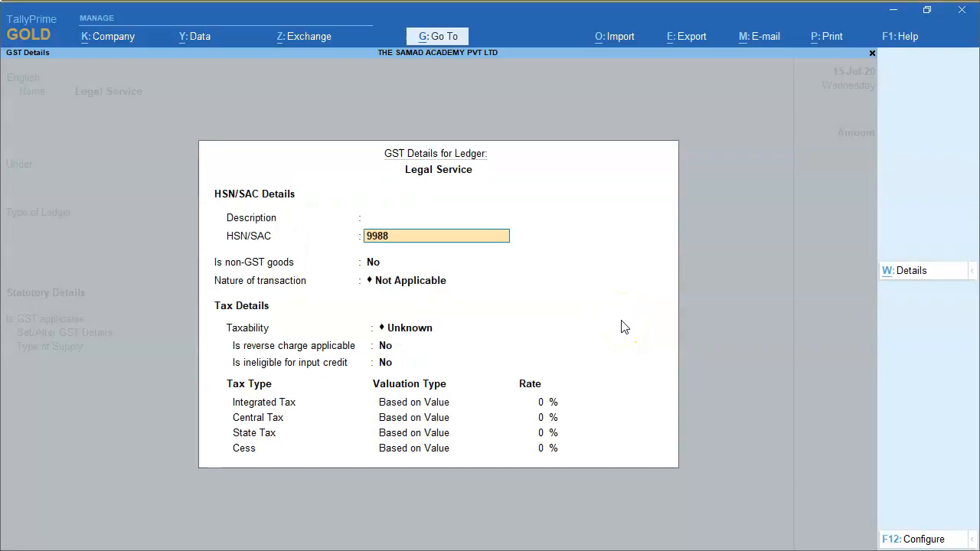
key(Return)
key(Return)
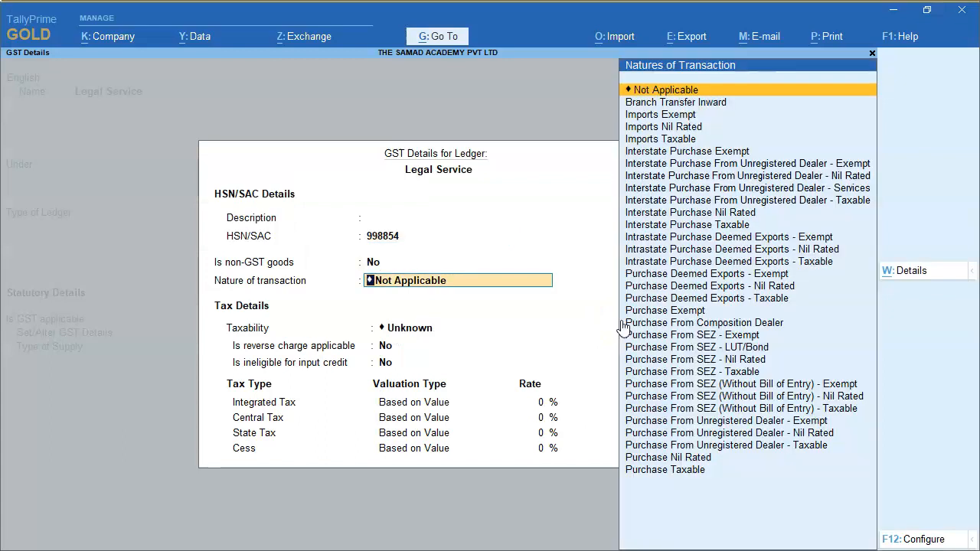
Keep the nature of transaction Not Applicable, set taxability to Taxable with 18% integrated tax, and leave cess at 0%
key(Return)
key(Down)
key(Down)
key(Down)
key(Return)
key(Return)
key(Return)
text(18)
key(Return)
key(Return)
key(Return)
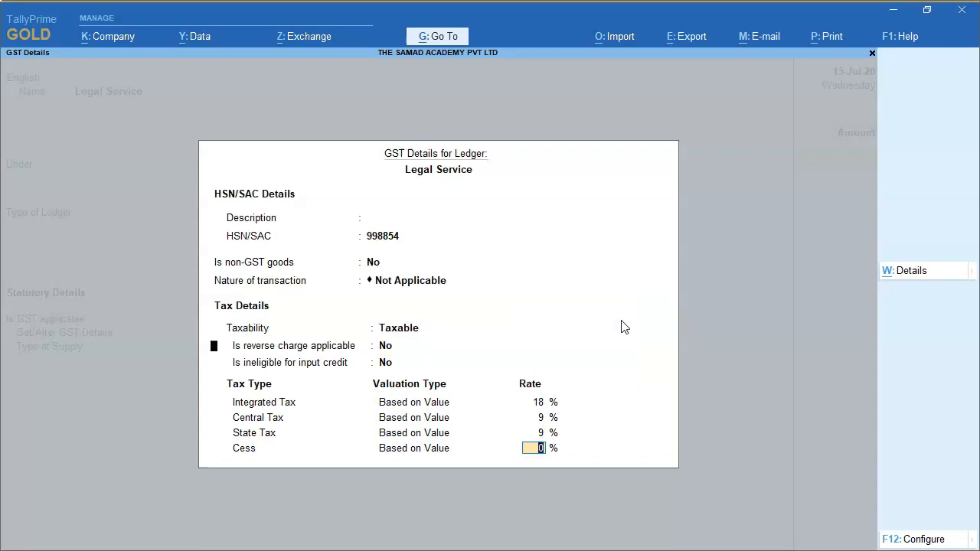
Set reverse charge applicable to Yes in the Legal Service ledger's GST details
key(Return)
key(Return)
key(Return)
key(Return)
key(Return)
key(Return)
key(Return)
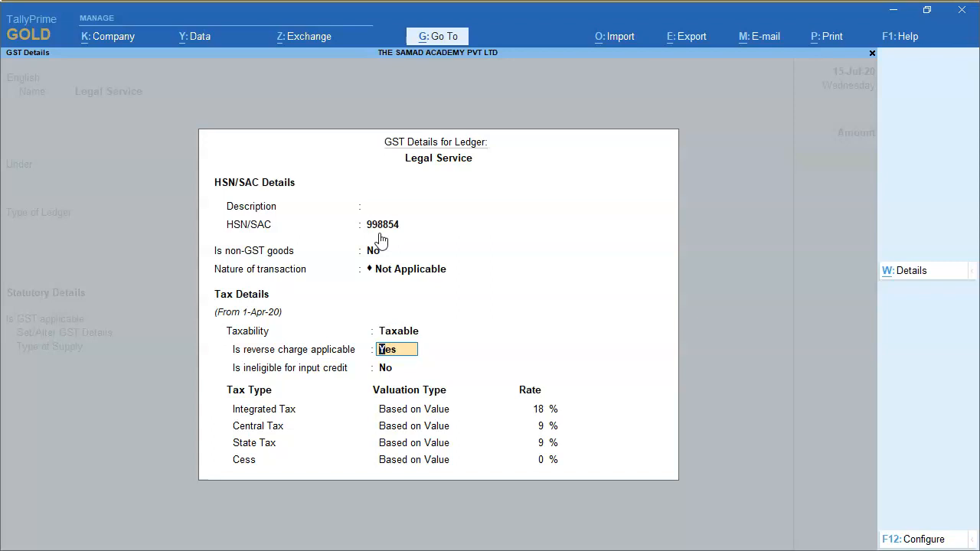
Set reverse charge applicable to No in the ledger's GST details, accept the revised applicability and save the Legal Service ledger
key(Return)
key(BackSpace)
key(Return)
key(Return)
key(Return)
key(Return)
key(Return)
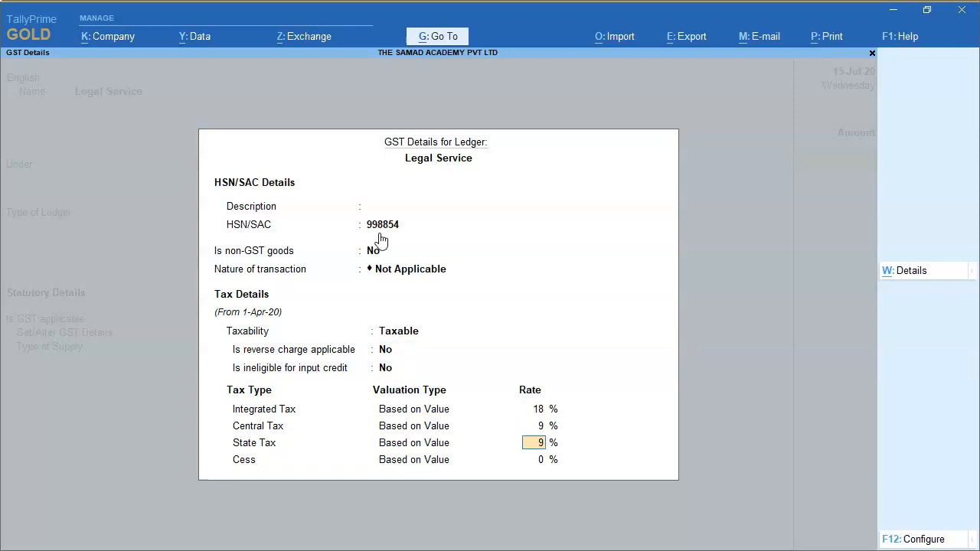
key(Return)
key(BackSpace)
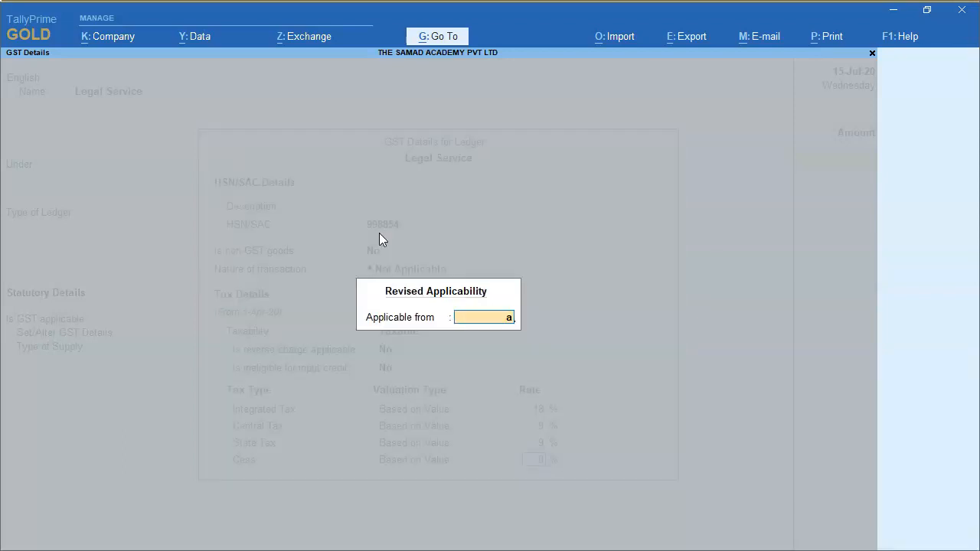
key(Return)
key(Return)
key(Return)
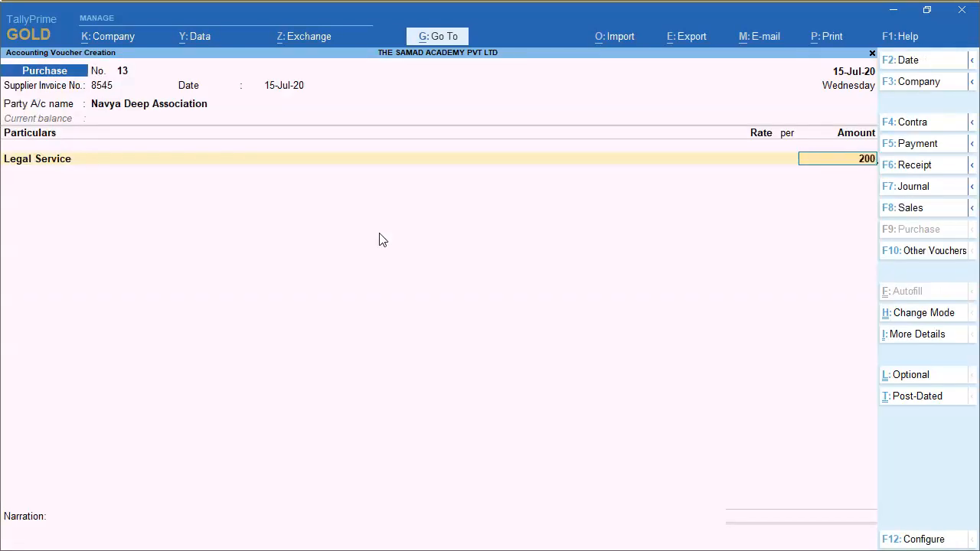
Enter 20000 as the Legal Service amount and keep ineligible for input credit set to No in its tax classification
text(20000)
key(Return)
key(Return)
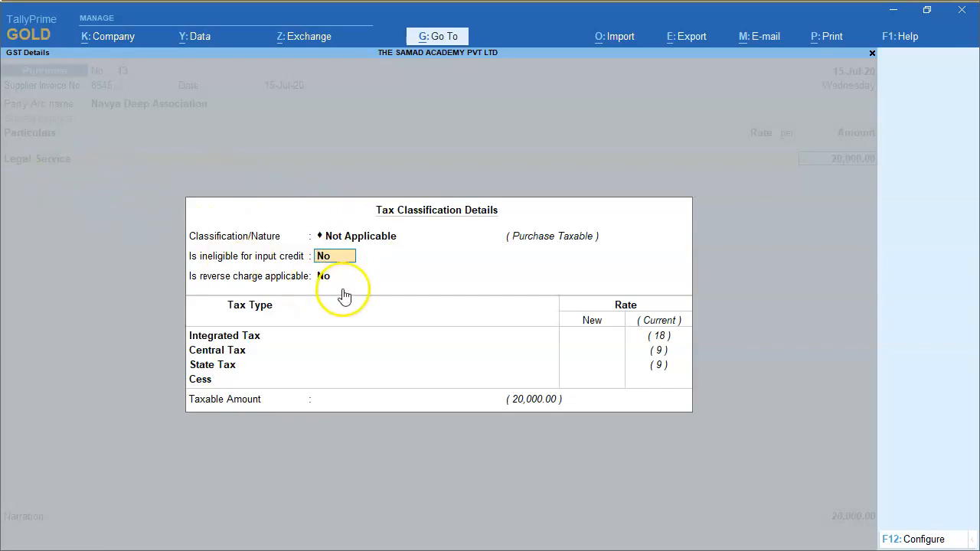
key(Return)
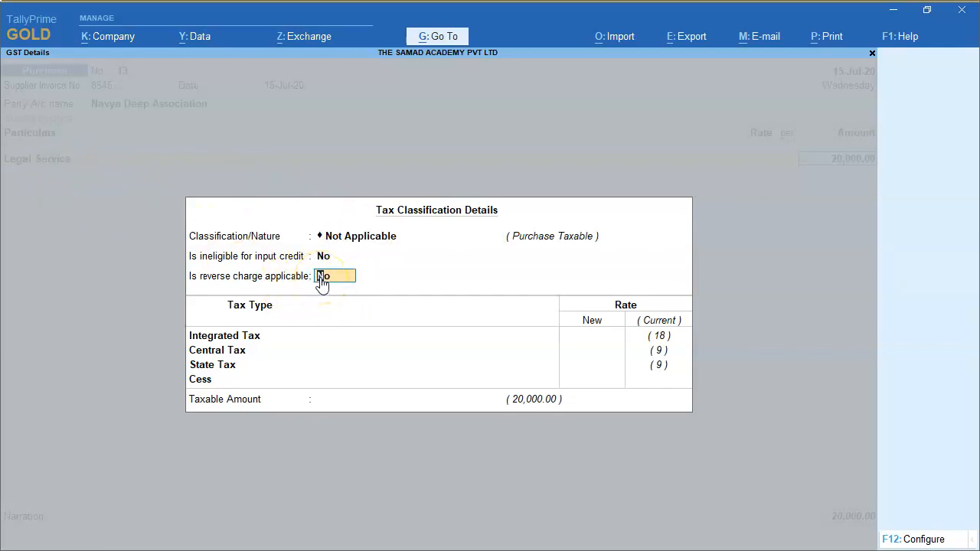
Set reverse charge applicable to Yes in the voucher's tax classification details, leaving the new tax rates blank
text(y)
key(Return)
key(Return)
key(Return)
key(Return)
key(Return)
key(Return)
key(Return)
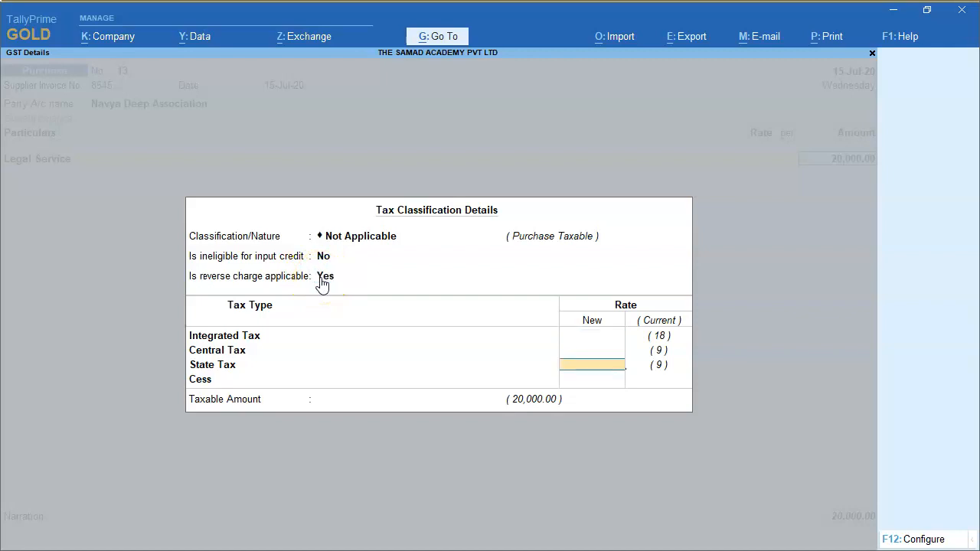
key(Return)
key(Return)
Finish the voucher's particulars, leave the narration empty and save the Legal Service purchase voucher
key(Return)
key(Return)
key(Return)
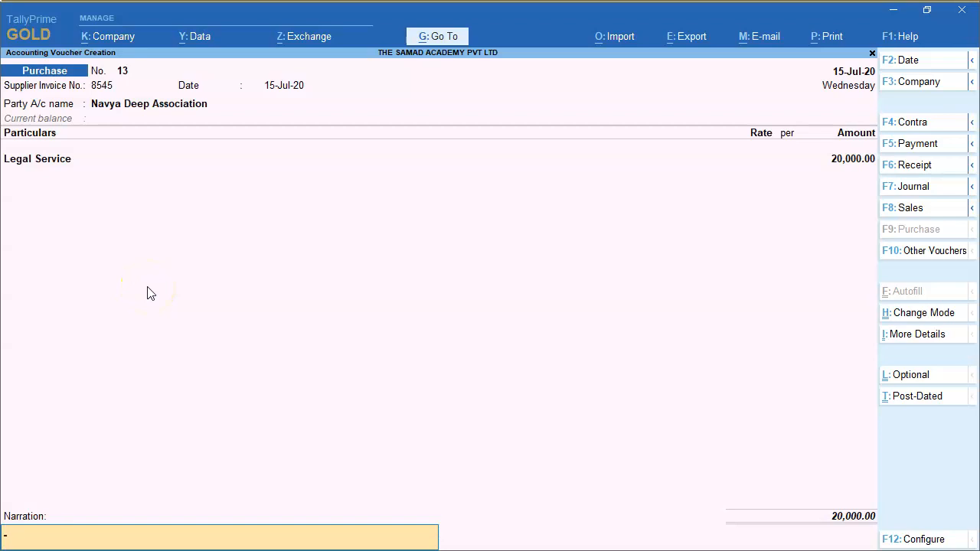
key(Return)
key(Return)
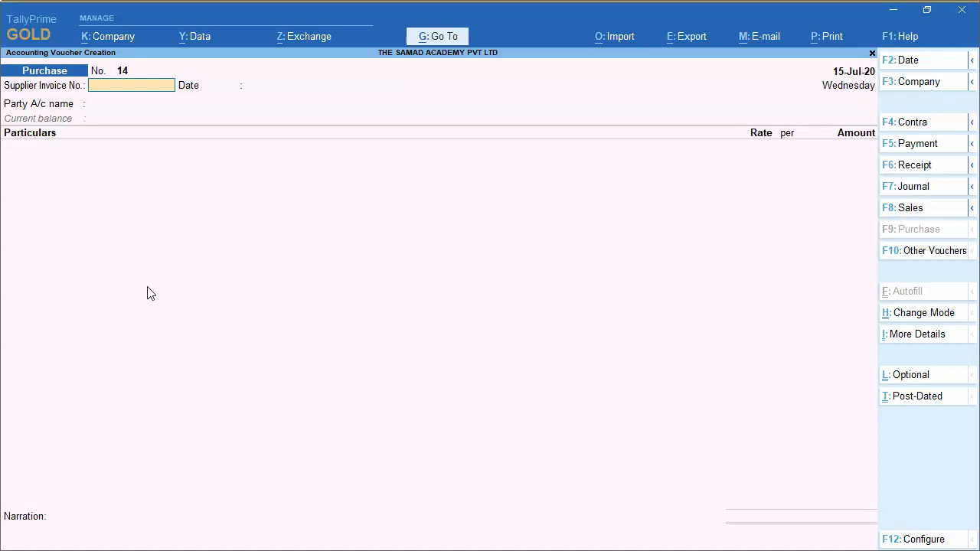
Switch to Adobe Acrobat Reader, show GTA_Invoice.pdf and copy the Ganesh Transport Agency GSTIN
key(alt+Tab)
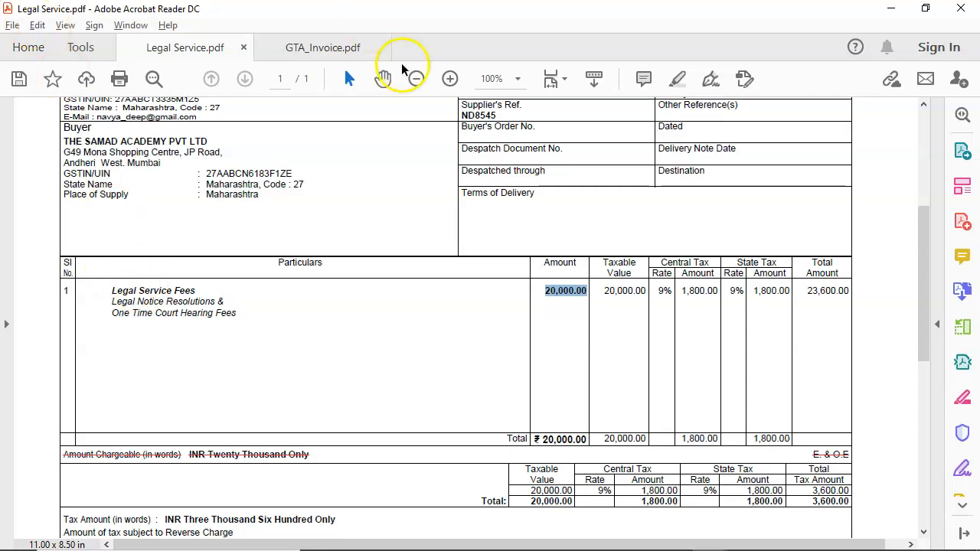
click(314, 47)
drag(54, 144, 150, 145)
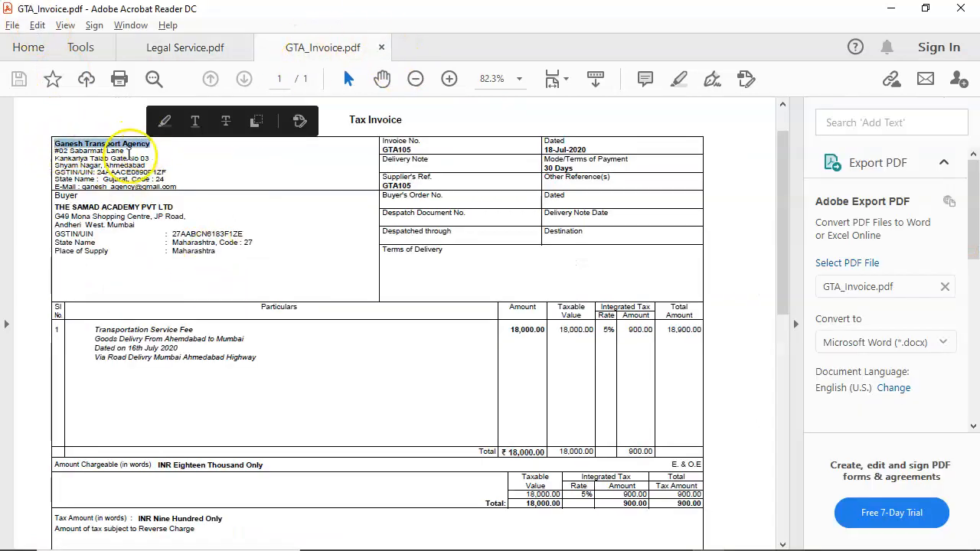
drag(97, 173, 167, 172)
key(ctrl+c)
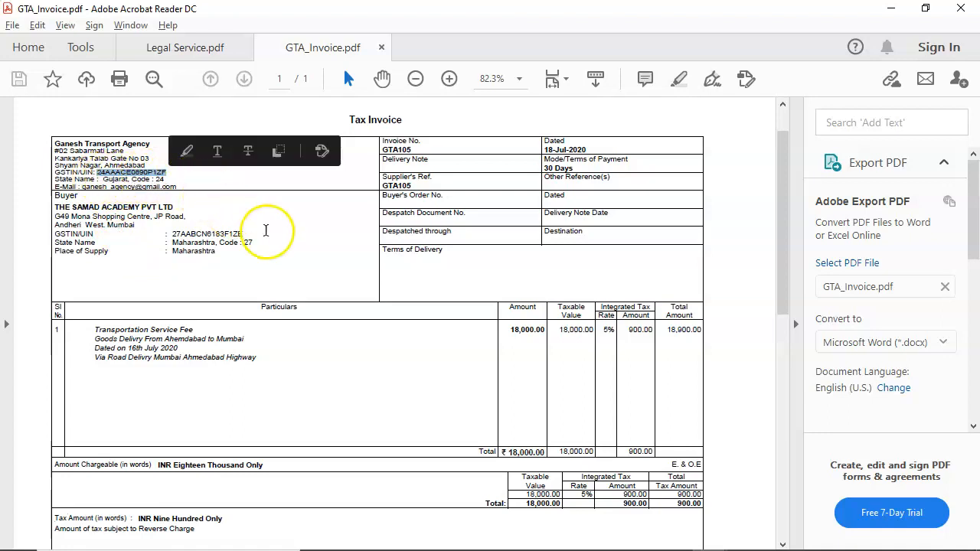
Switch to TallyPrime and enter supplier invoice number GTA105 dated 15-Jul-20 on the new purchase voucher
key(alt+Tab)
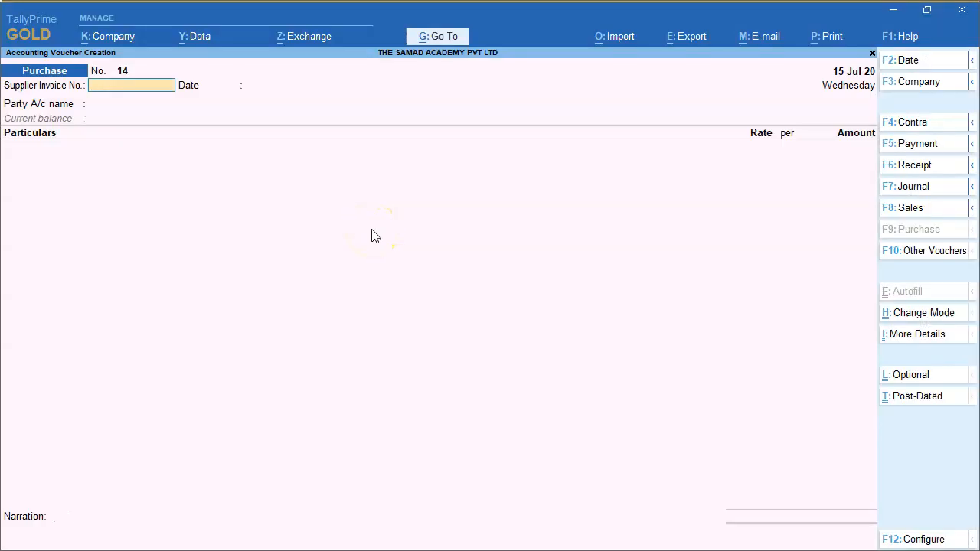
key(alt+Tab)
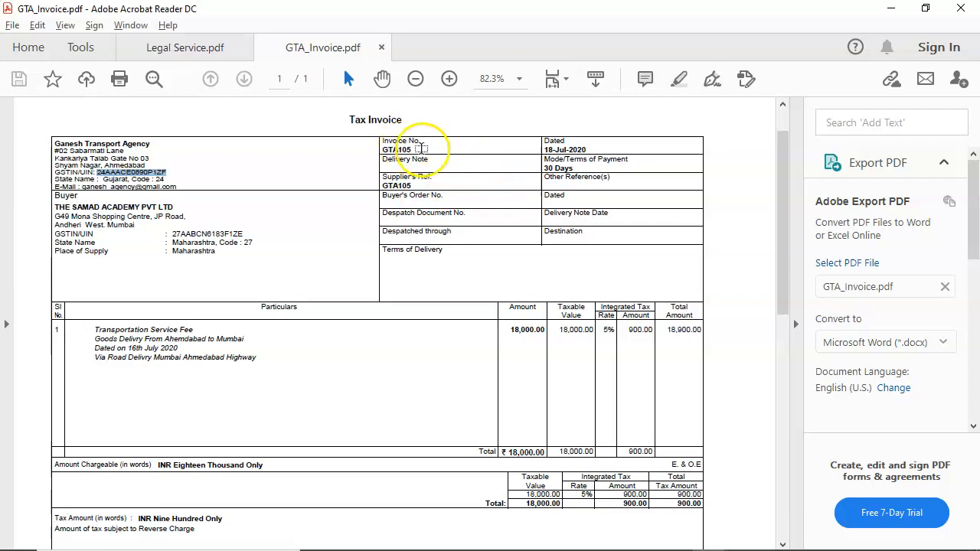
key(alt+Tab)
text(GT)
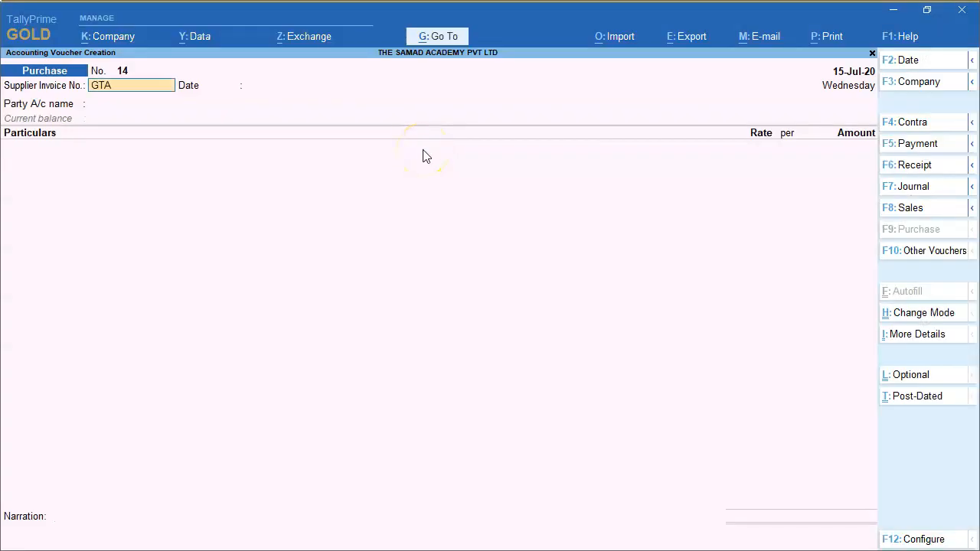
key(Return)
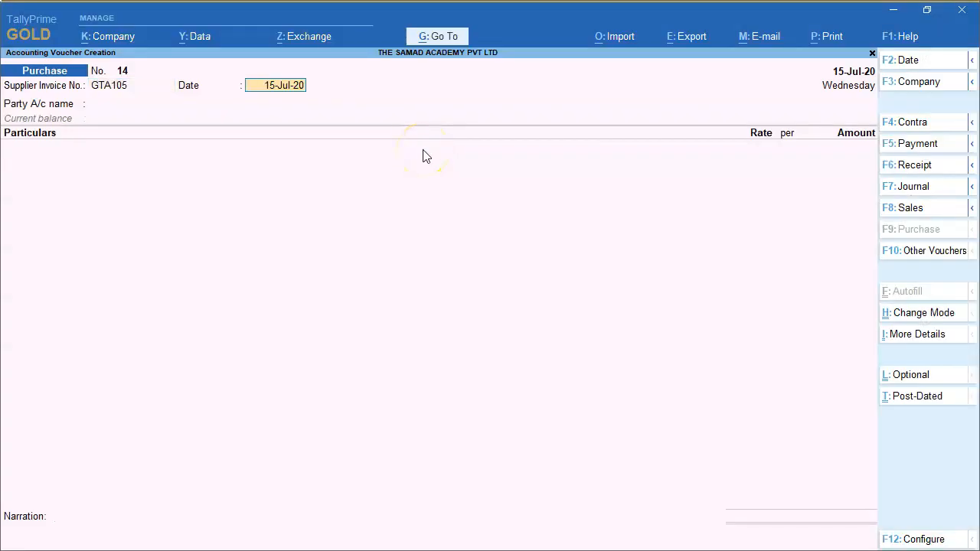
key(Return)
Start a party ledger named GANESH TRANPORT AGENCY under Sundry Creditors, keeping bill-by-bill balances on and the address empty
key(alt+c)
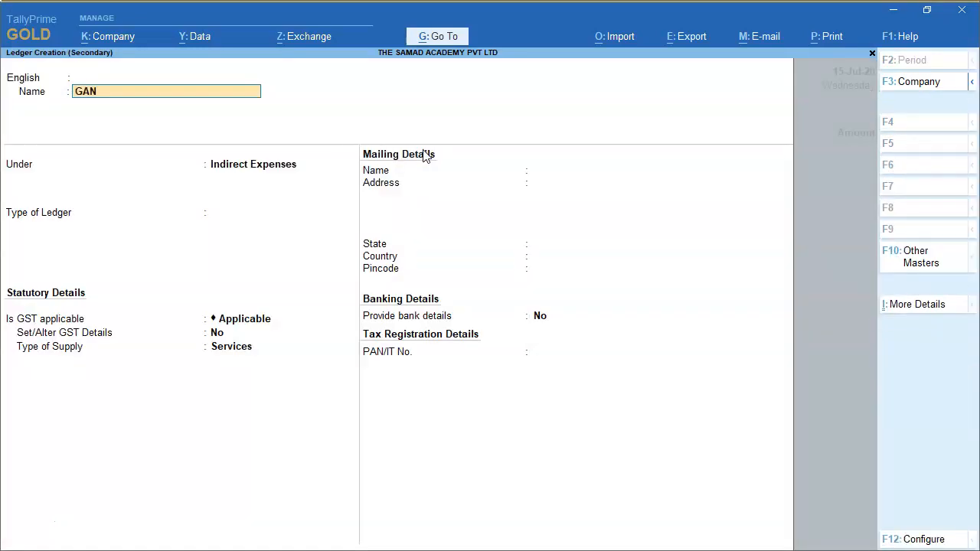
text(GANESH TRANPORT AGENCY)
key(Return)
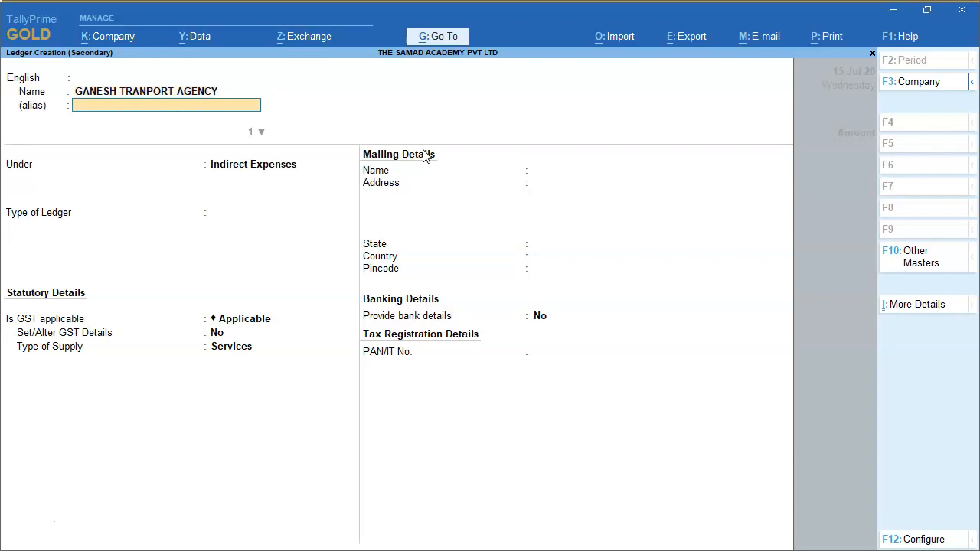
key(Return)
text(cred)
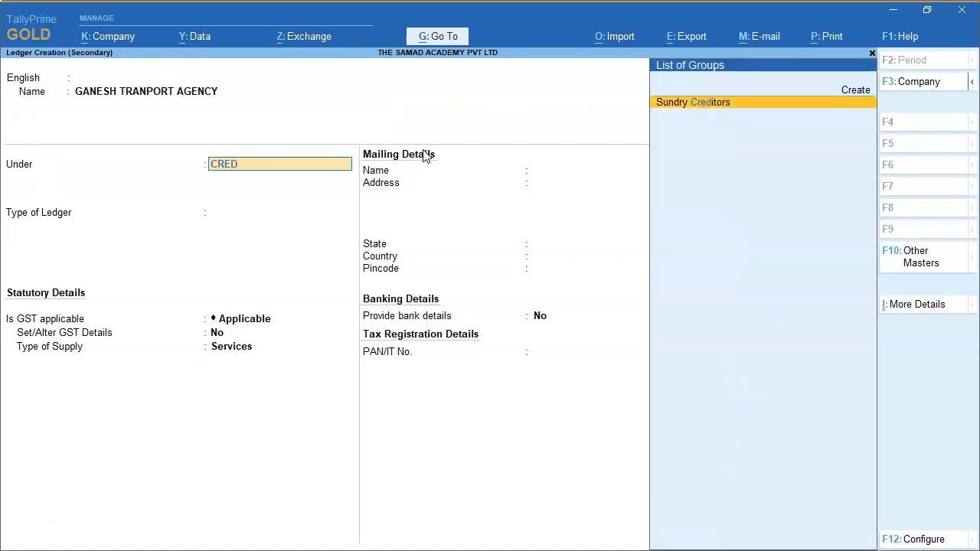
key(Return)
key(Return)
key(Return)
key(Return)
key(Return)
key(Return)
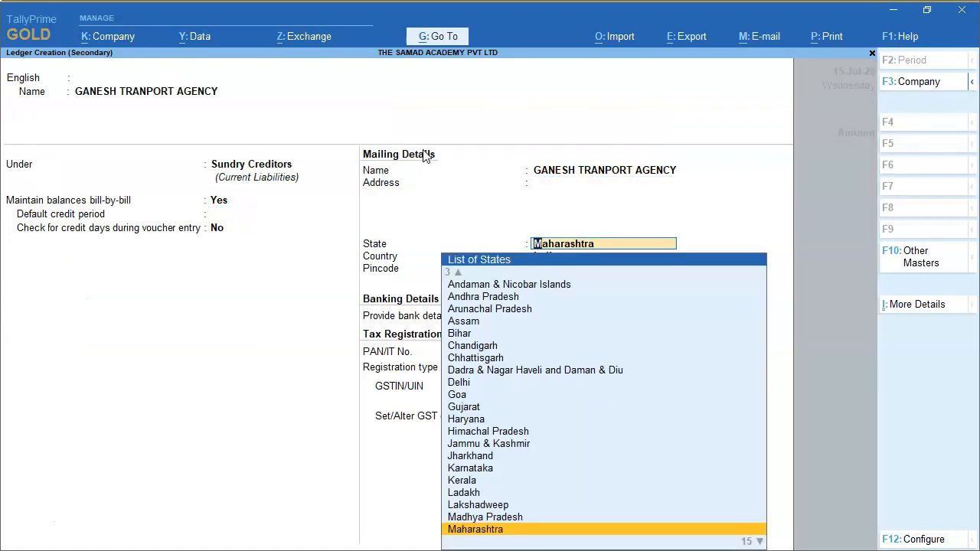
Set the party's state to Gujarat, keep the Regular registration type and paste the copied GSTIN into the GSTIN/UIN field
text(Guj)
key(Return)
key(Return)
key(Return)
key(Return)
key(Return)
key(ctrl+v)
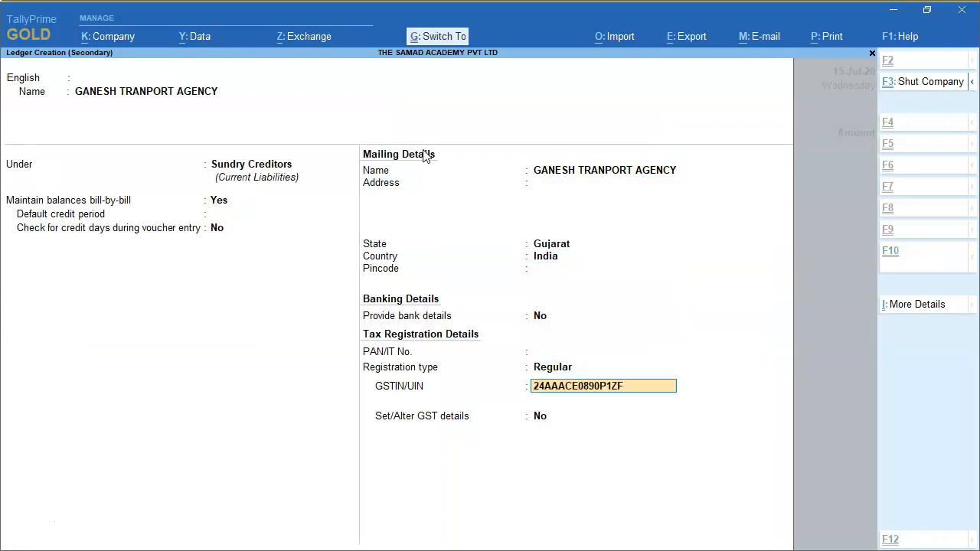
key(Return)
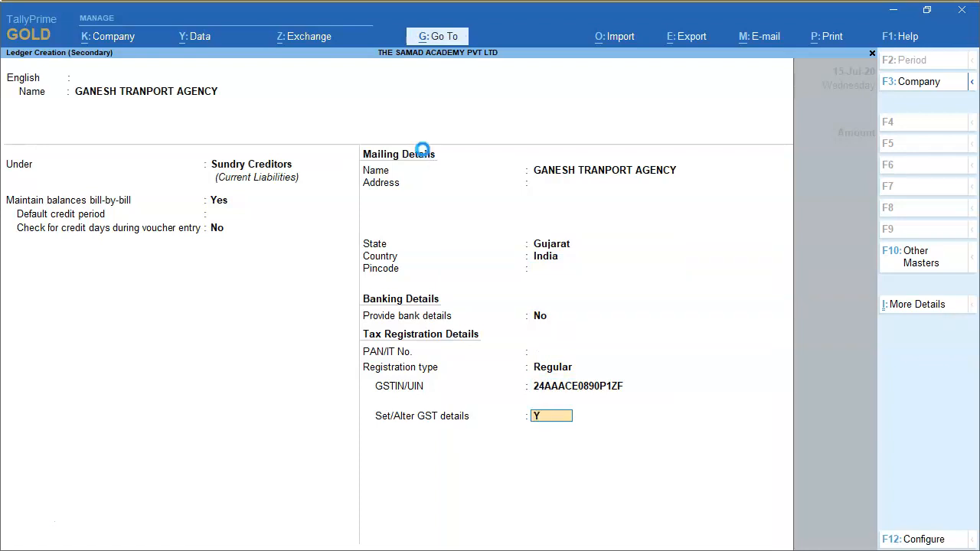
Alter the party's GST details to mark it as a transporter, using its GSTIN as the transporter ID
key(Return)
key(Return)
key(Return)
key(Return)
key(Return)
key(Return)
key(Return)
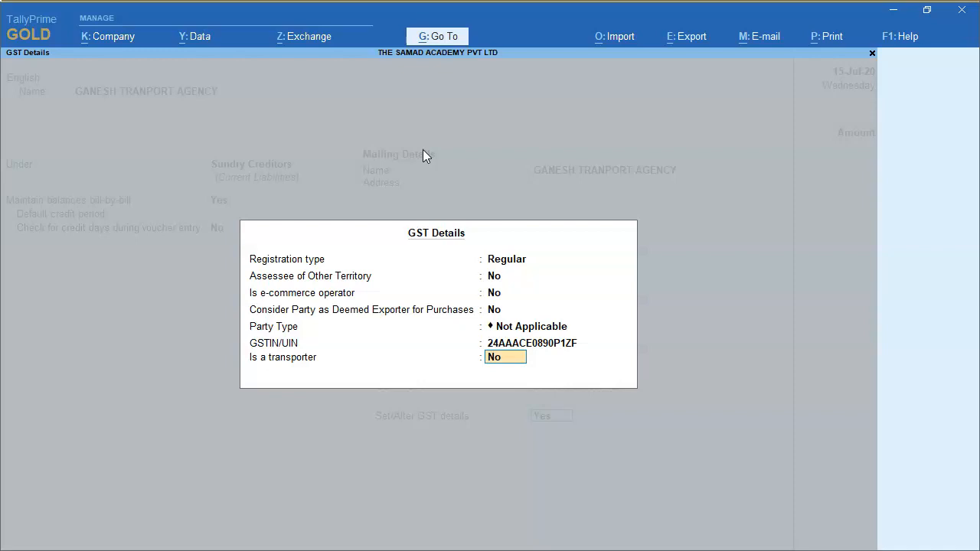
key(Return)
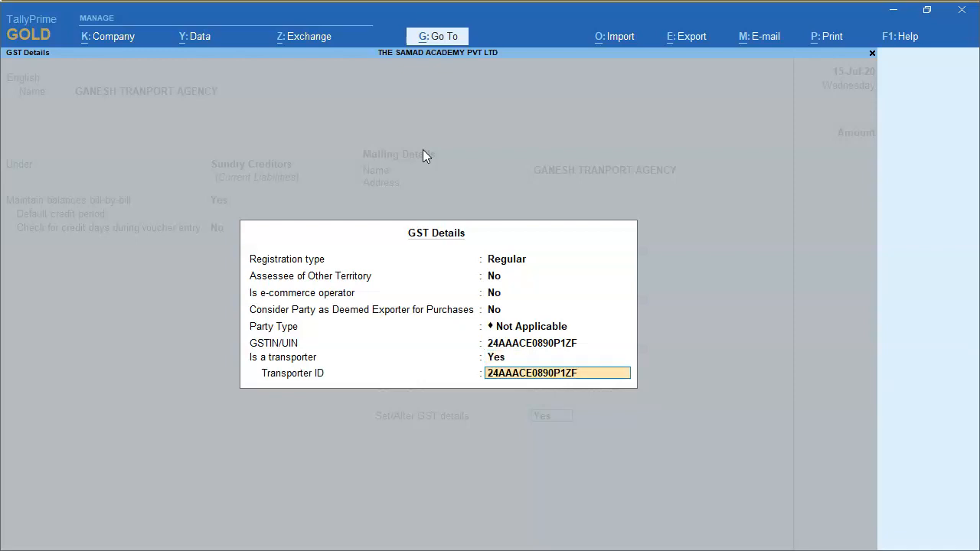
key(Return)
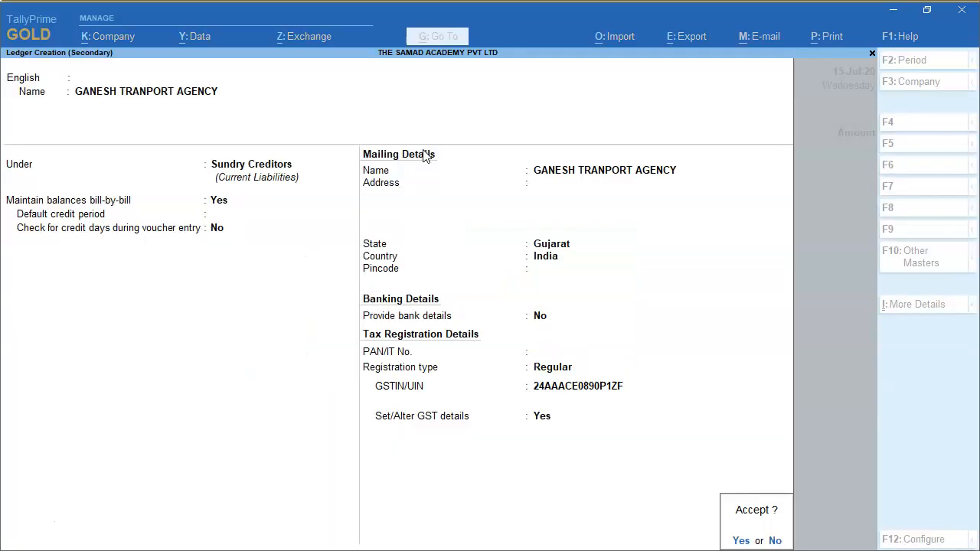
Save the GANESH TRANPORT AGENCY ledger and accept its party details on the purchase voucher
key(Return)
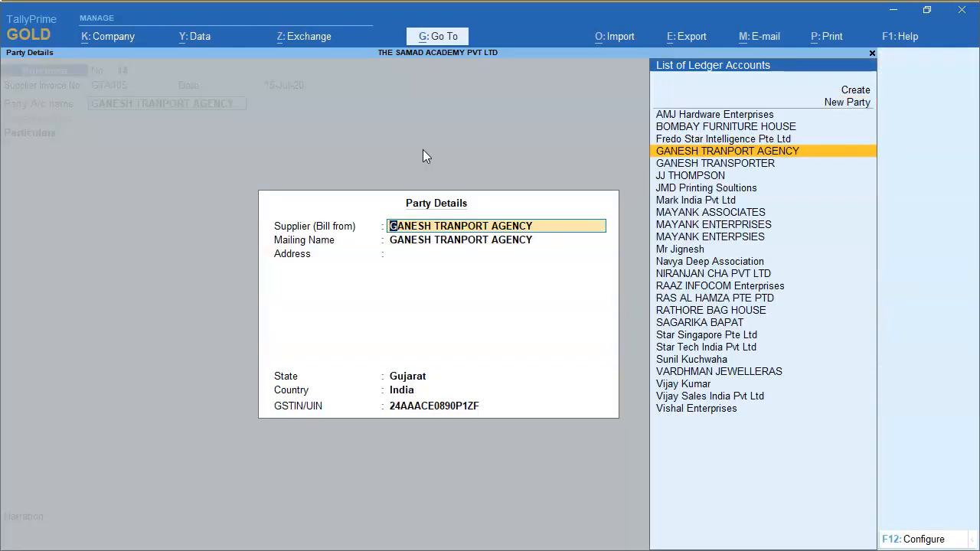
key(Return)
key(Return)
key(Return)
key(Return)
key(Return)
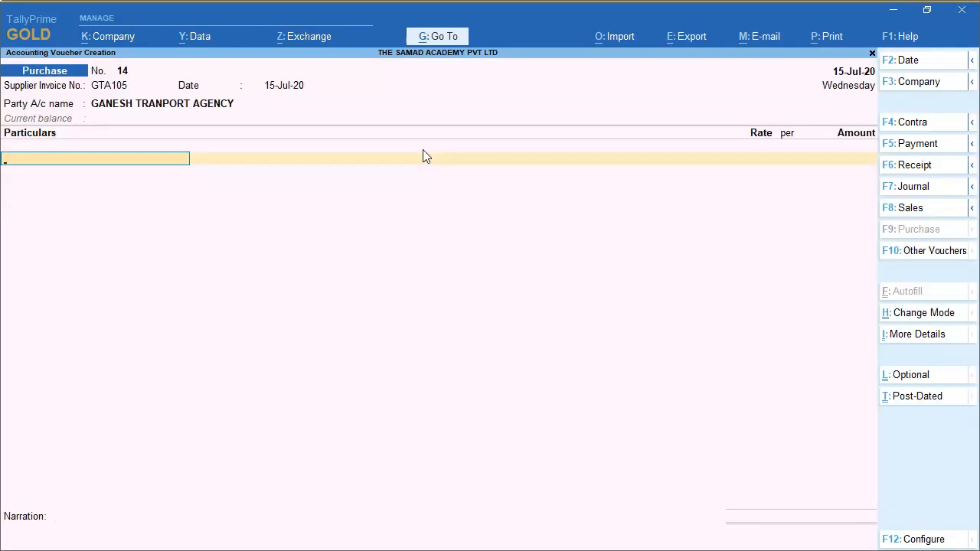
Reopen the GANESH TRANPORT AGENCY ledger, review the transporter settings in its GST details and save it again
key(BackSpace)
key(ctrl+Return)
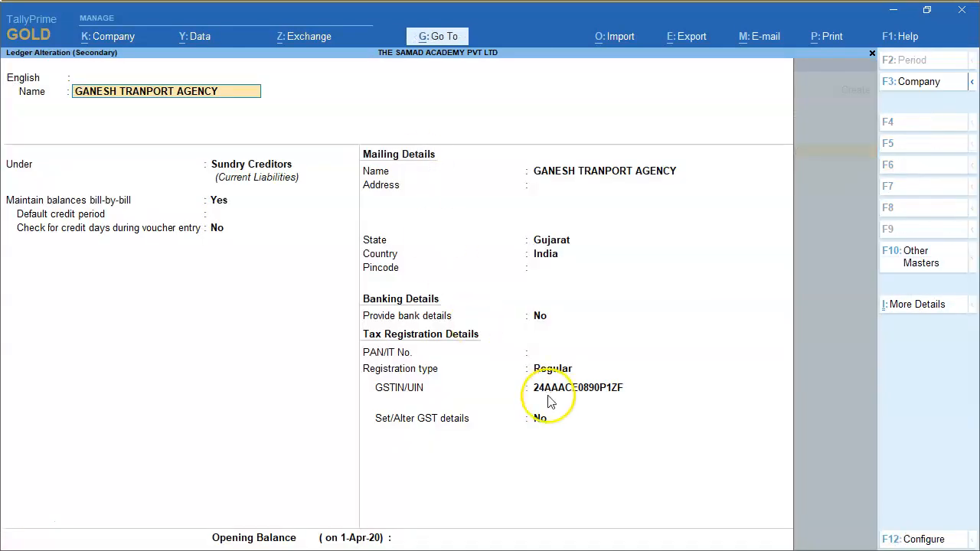
click(549, 371)
key(Return)
key(Return)
text(y)
key(Return)
key(Return)
key(Return)
key(Return)
key(Return)
key(Return)
key(Return)
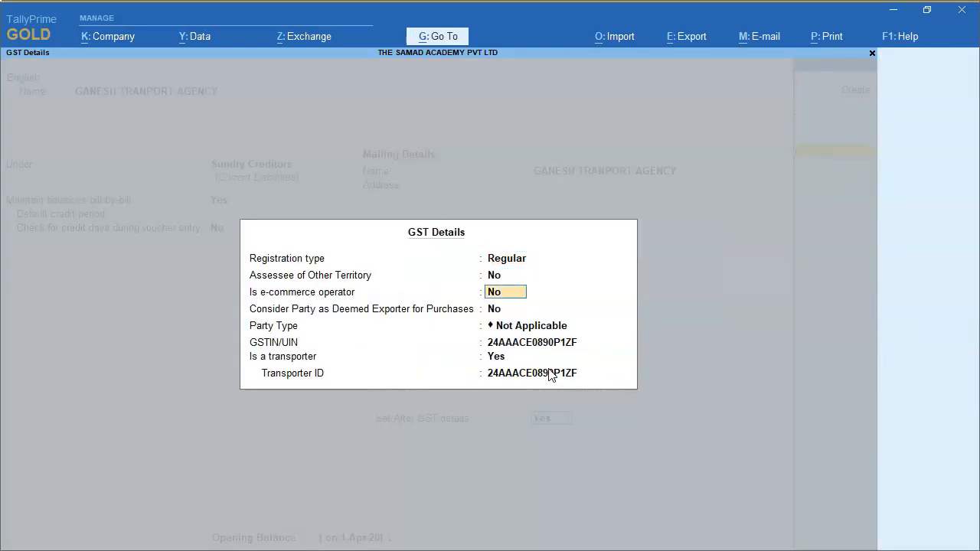
key(Return)
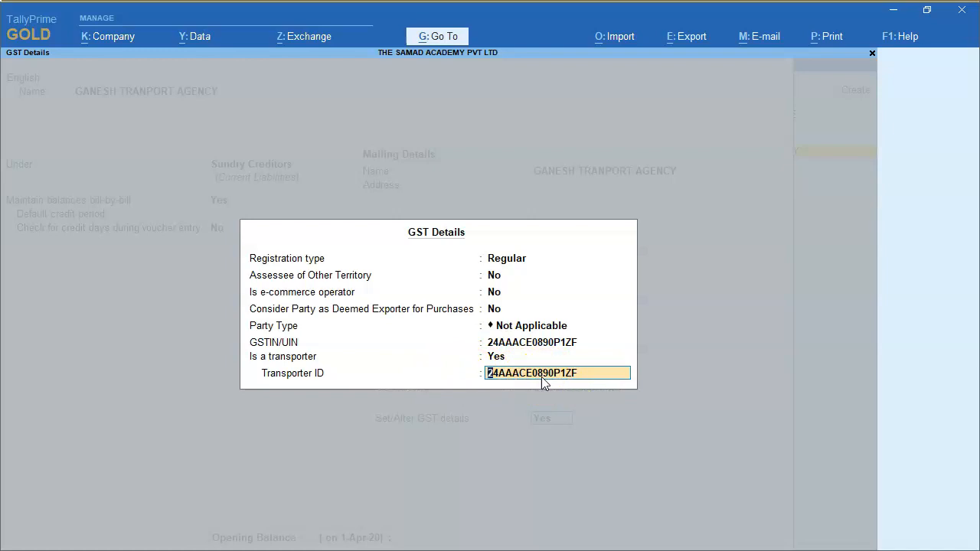
key(Return)
key(Return)
key(Return)
key(Return)
key(Return)
key(ctrl+a)
Add the TRANSPORATION CHARGES ledger to the voucher and enter 18000 as its amount, taken from the GTA invoice PDF
text(TRA)
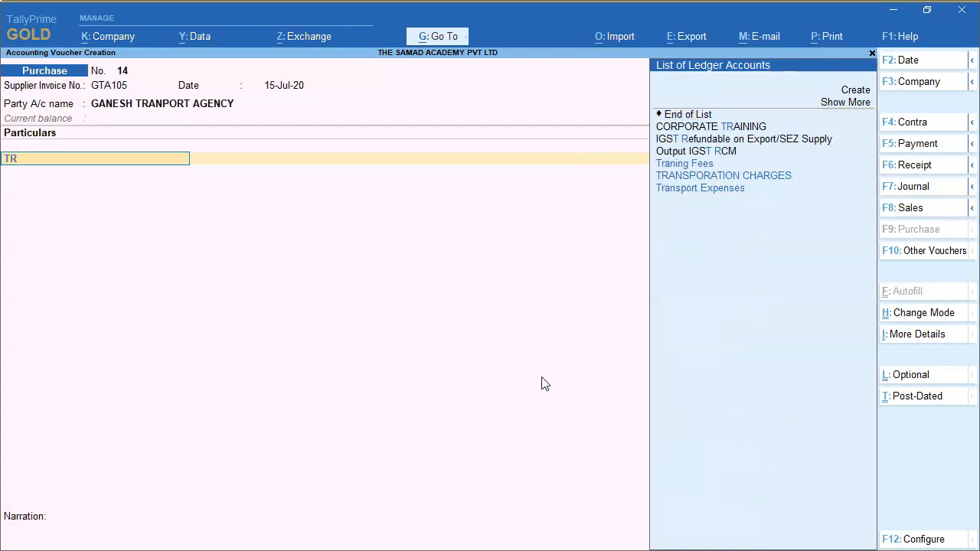
key(Down)
key(Down)
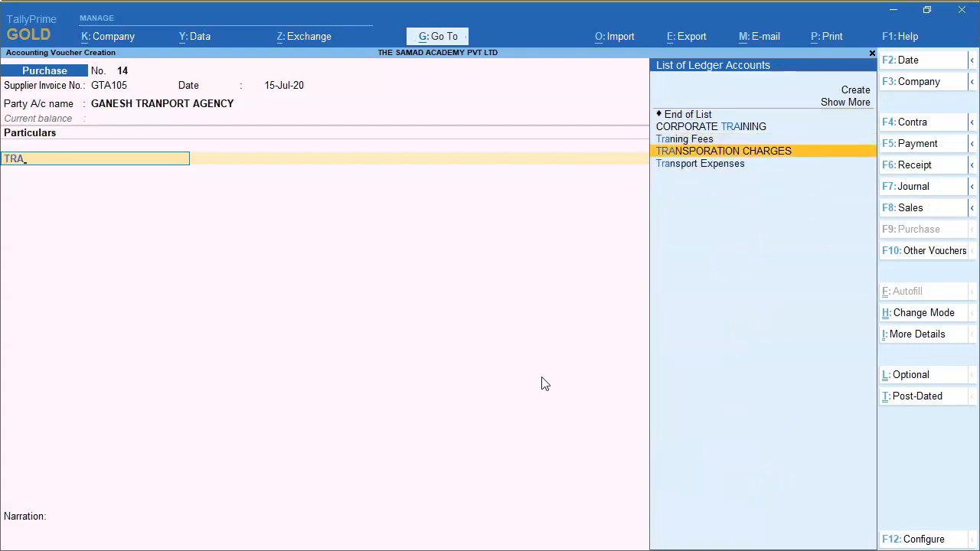
key(Return)
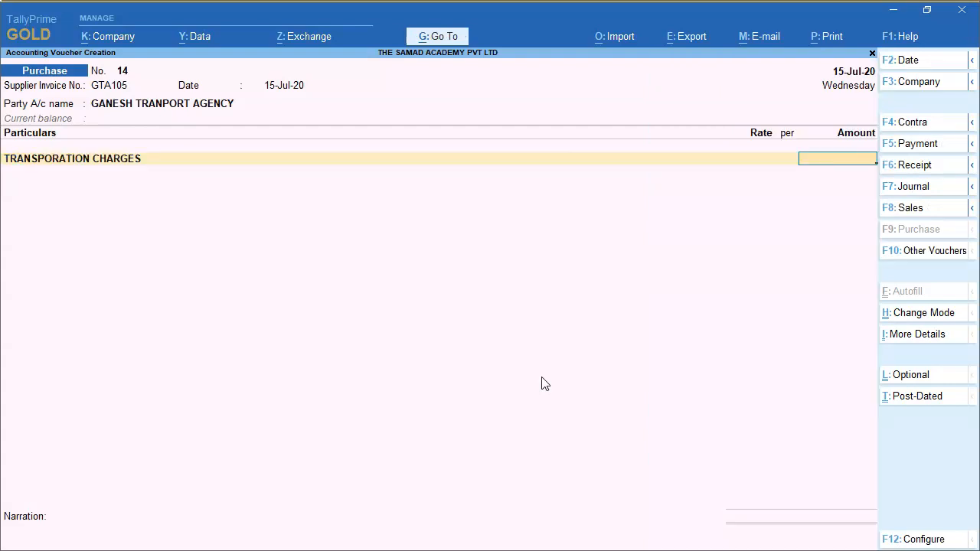
key(alt+Tab)
drag(509, 329, 548, 331)
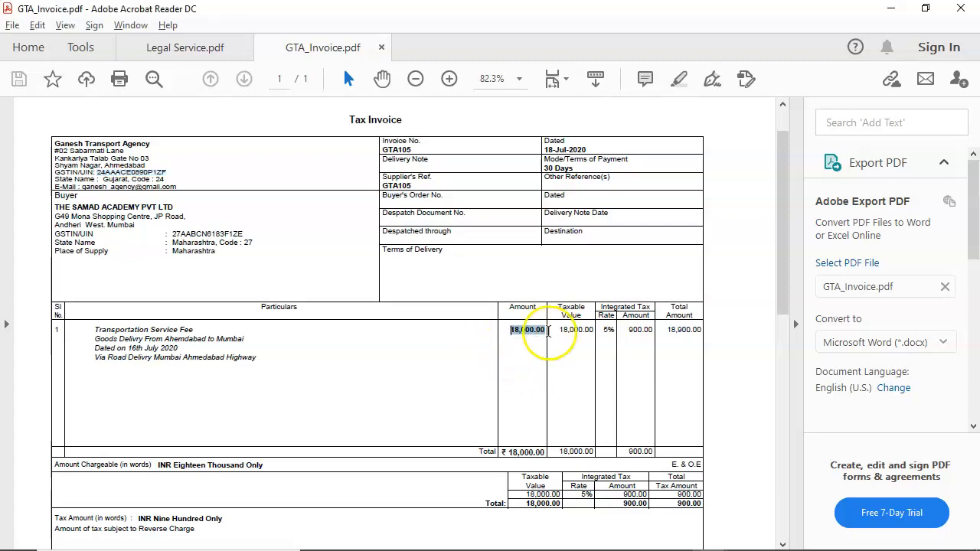
key(alt+Tab)
text(18000)
key(Return)
Mark reverse charge as applicable for the transportation charges, keeping the classification Not Applicable and input credit eligible
key(Return)
key(Return)
text(Y)
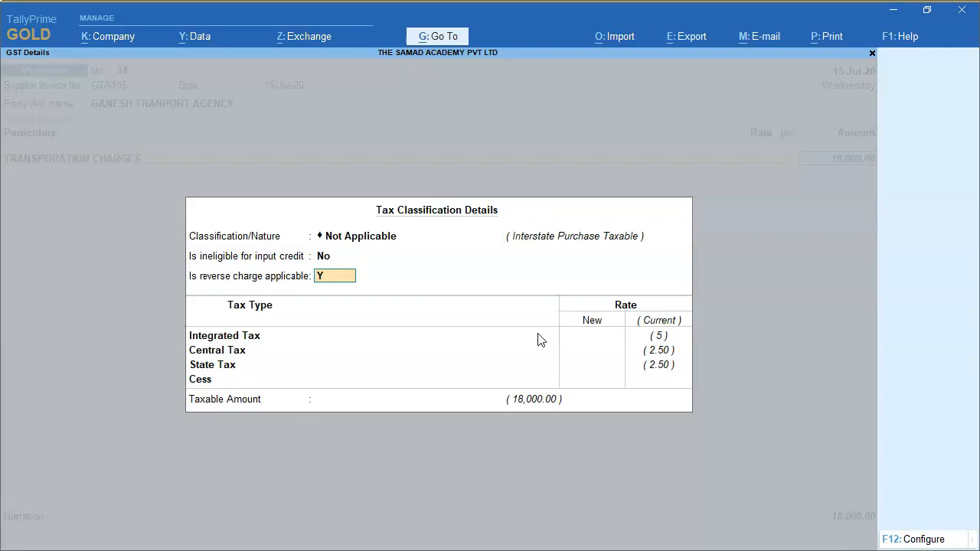
key(Return)
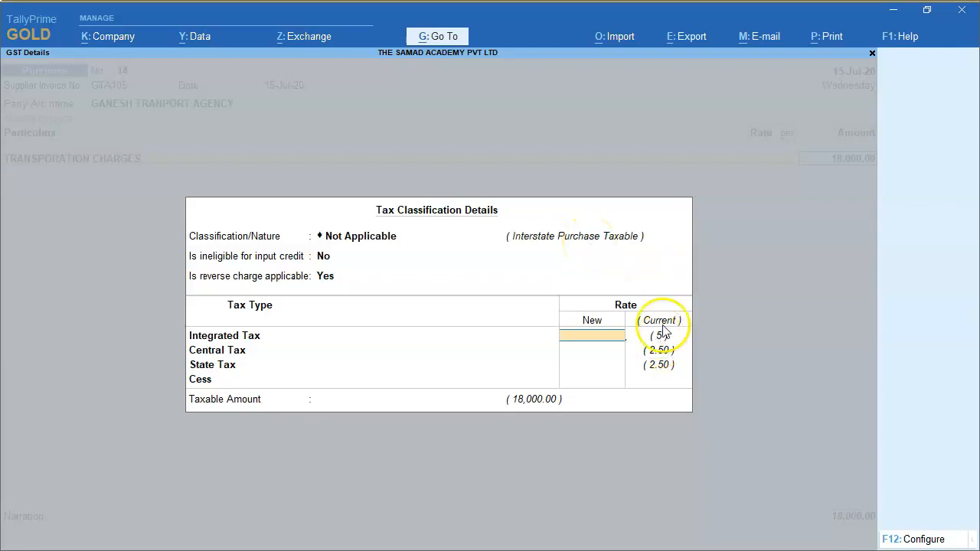
Check the integrated tax rate on the GTA invoice in Adobe Acrobat Reader and return to TallyPrime
key(alt+Tab)
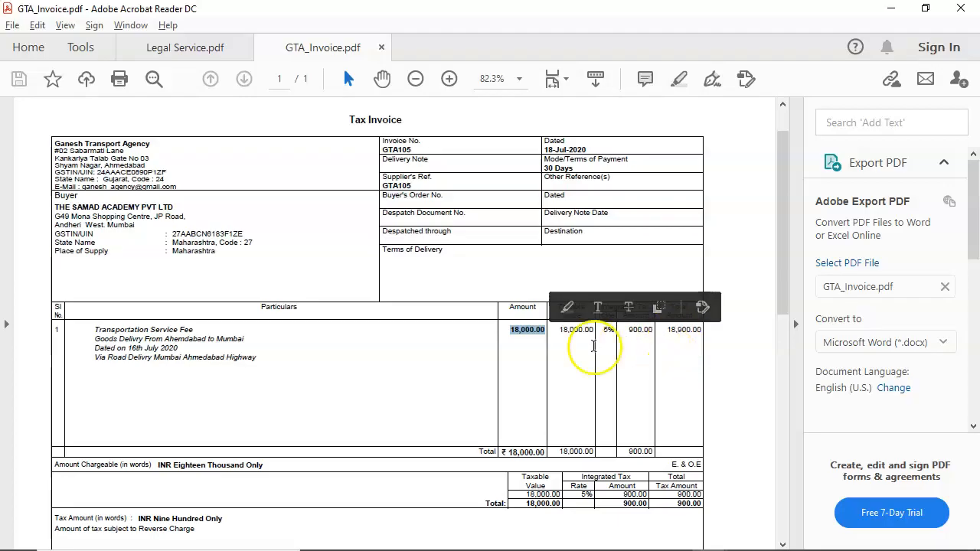
scroll(571, 429, down, 1)
click(585, 482)
double_click(586, 482)
key(alt+Tab)
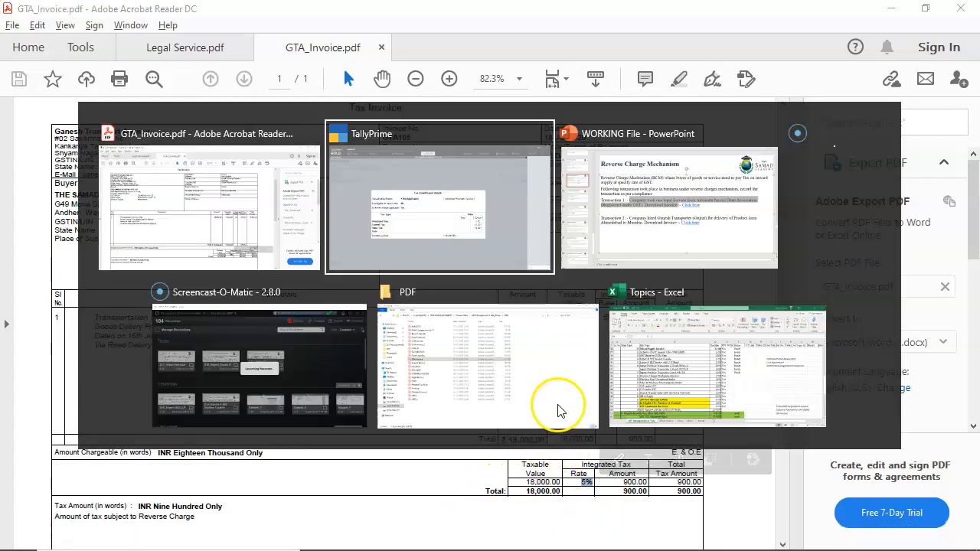
Accept the tax classification without overriding the rates and save the purchase voucher with no narration
key(Return)
key(Return)
key(Return)
key(Return)
key(Return)
key(Return)
key(Return)
key(Return)
key(Return)
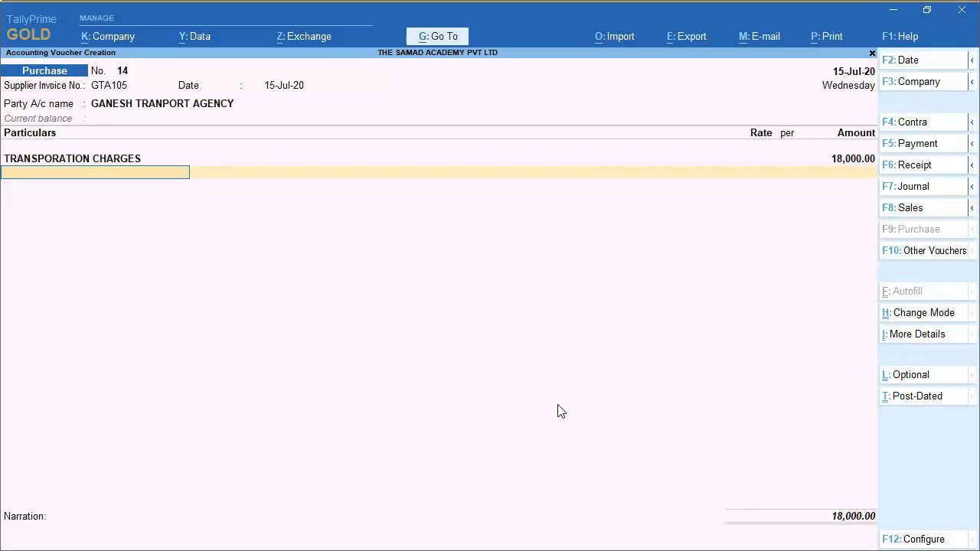
key(Return)
key(Return)
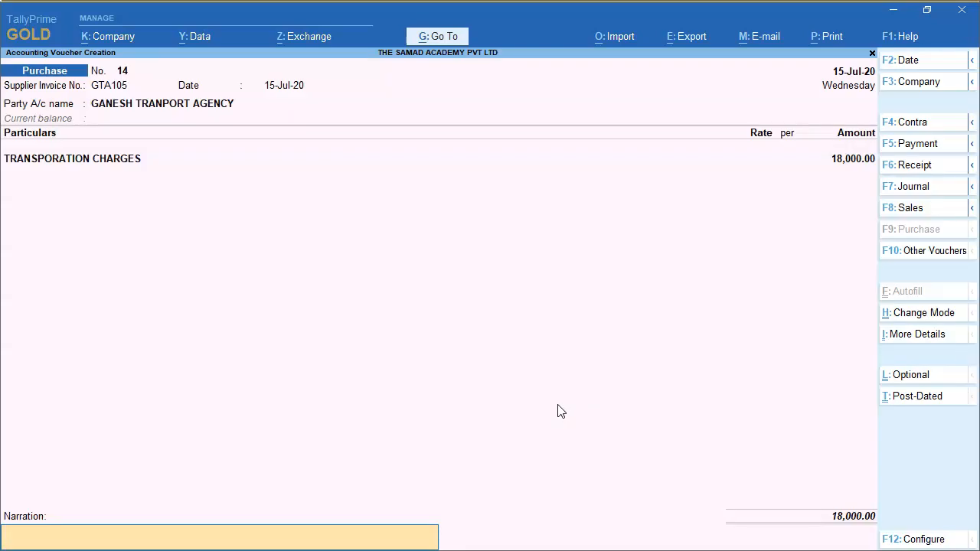
key(Return)
key(Return)
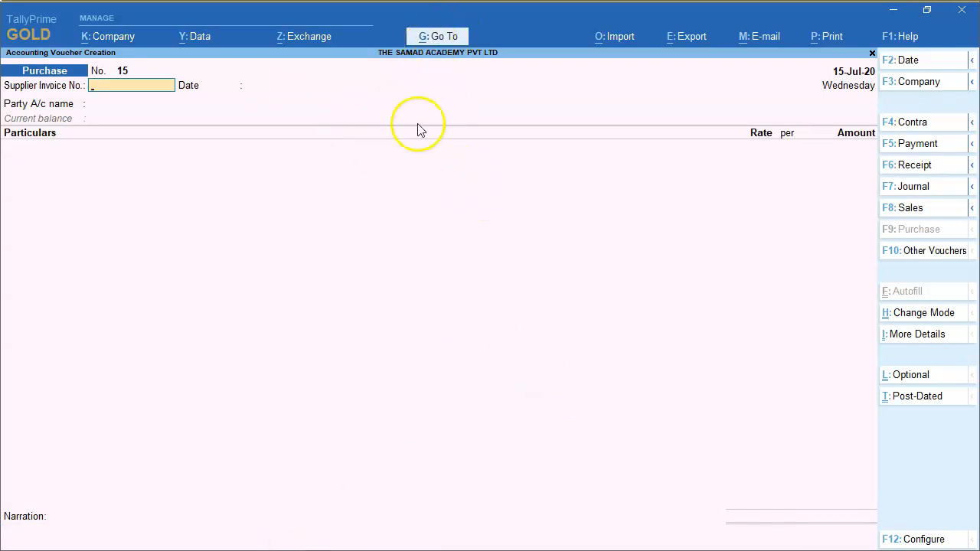
Open the GSTR-3B report
click(433, 40)
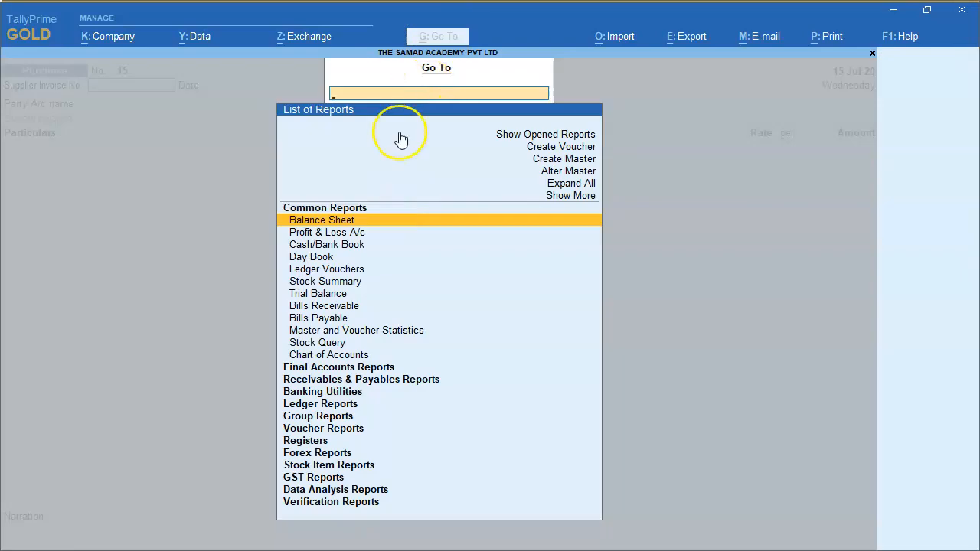
text(GR)
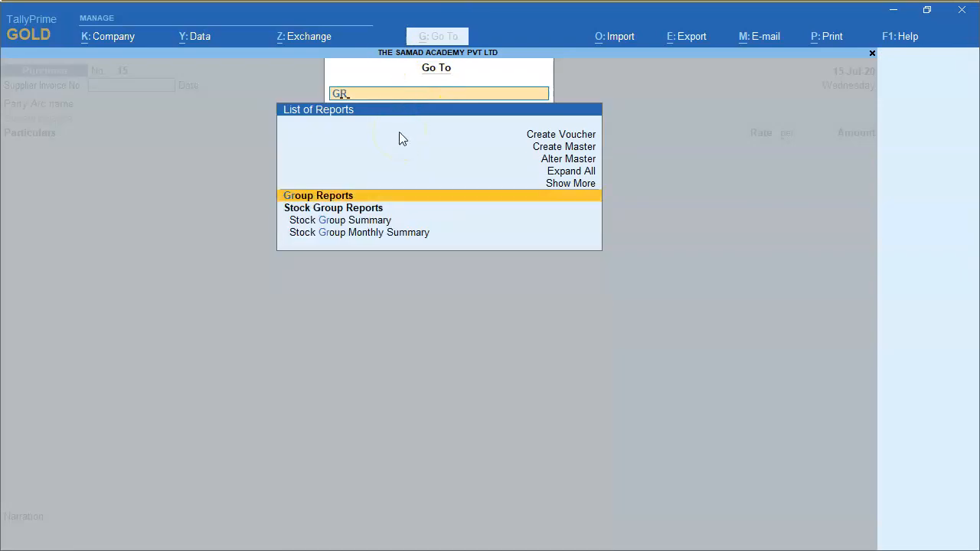
key(BackSpace)
text(STR)
key(Down)
key(Down)
key(Down)
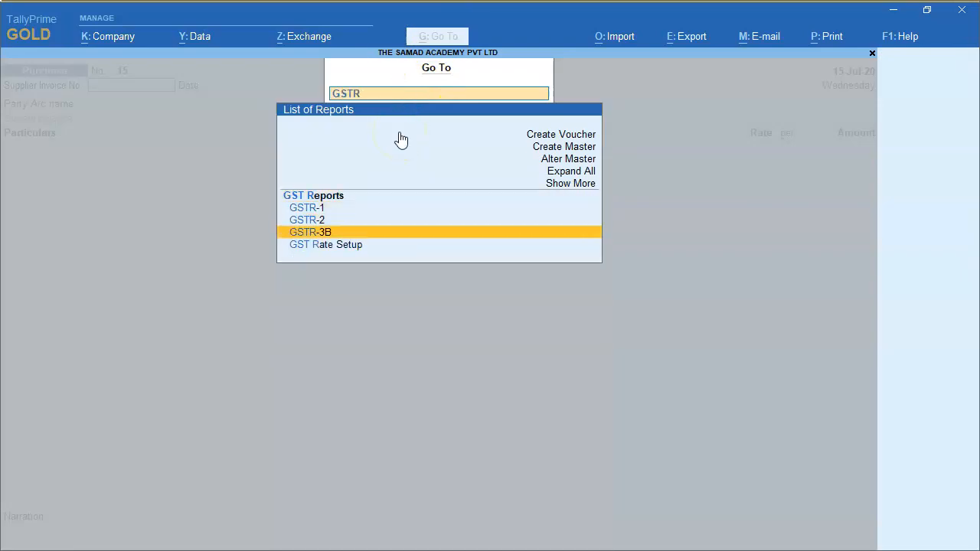
key(Return)
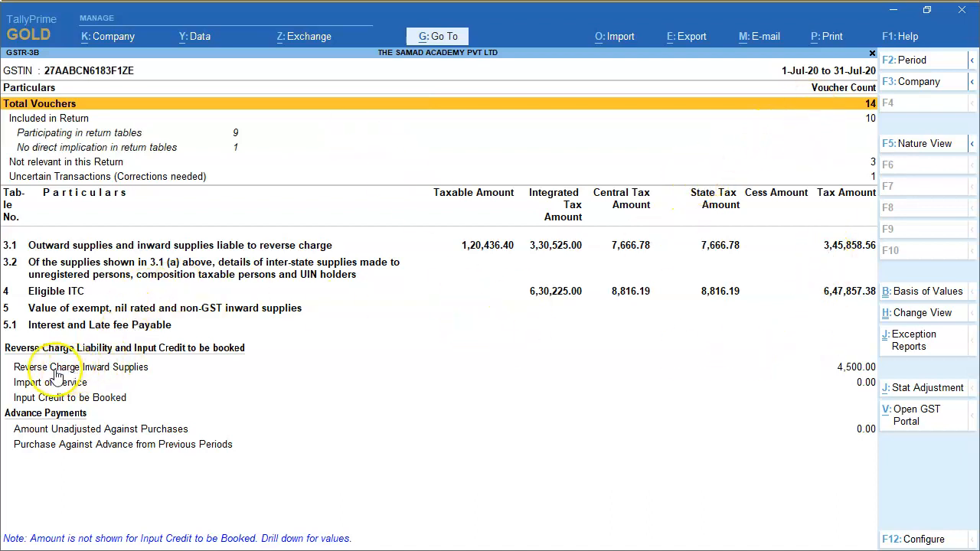
Expand table 3.1 and review the vouchers behind Inward supplies (liable to reverse charge)
click(30, 370)
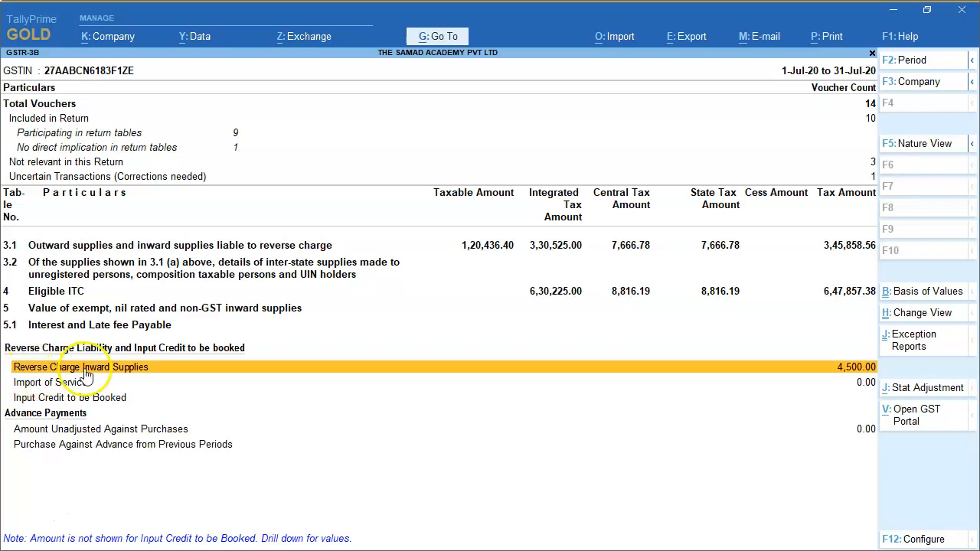
click(46, 250)
click(30, 252)
key(Down)
key(Down)
key(Down)
key(Down)
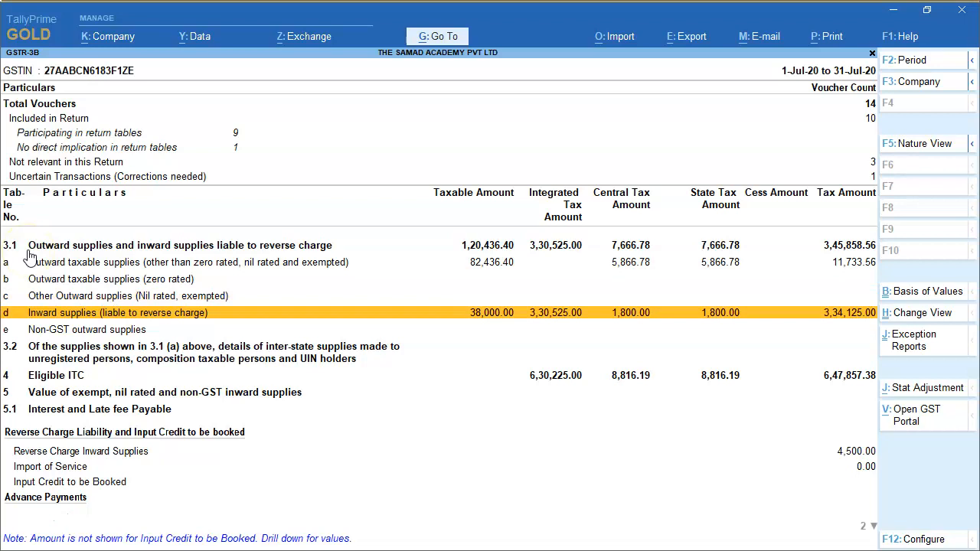
key(Return)
key(Down)
key(space)
key(space)
key(Up)
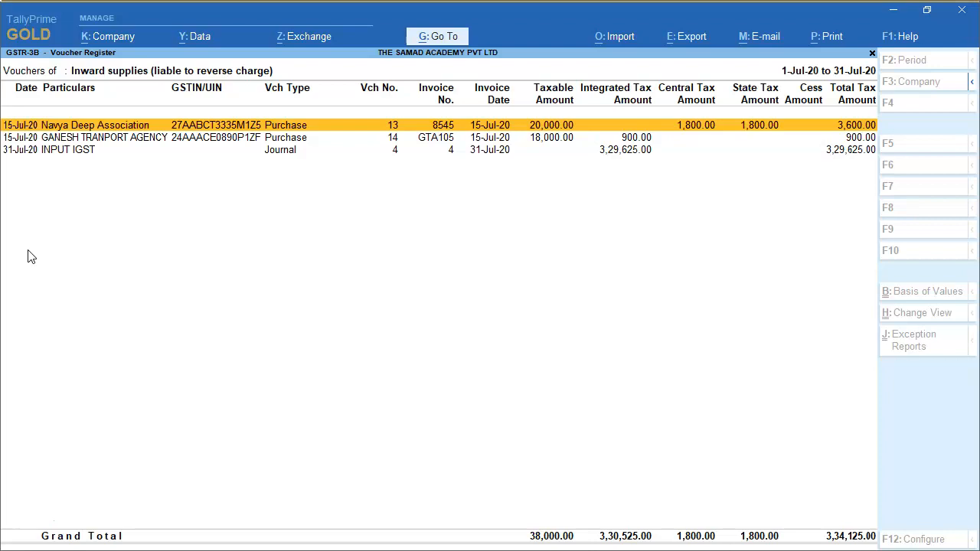
key(Escape)
Expand table 4 Eligible ITC and review the vouchers behind Inward supplies liable to reverse charge (other than 1 & 2 above)
key(Down)
key(Down)
key(Down)
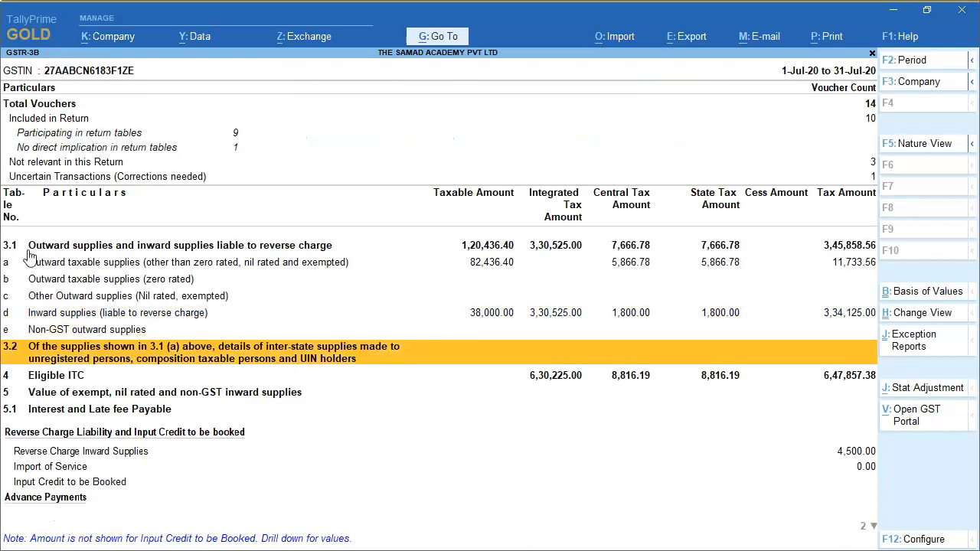
key(Return)
key(Down)
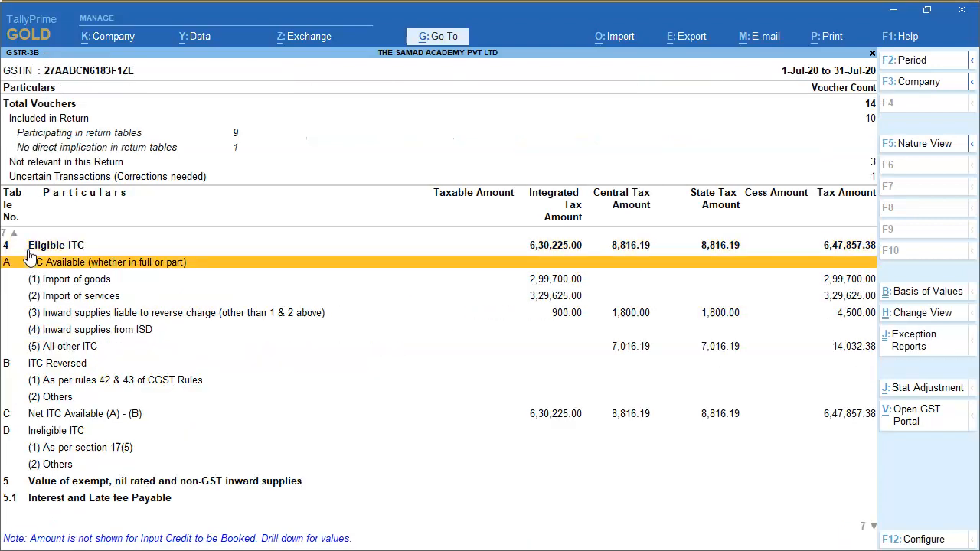
key(Down)
key(Down)
key(Down)
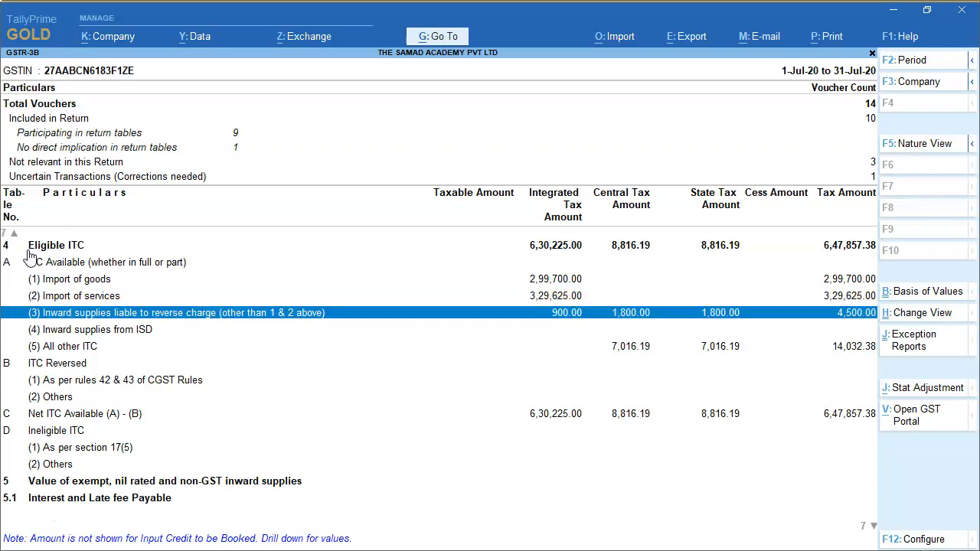
key(Return)
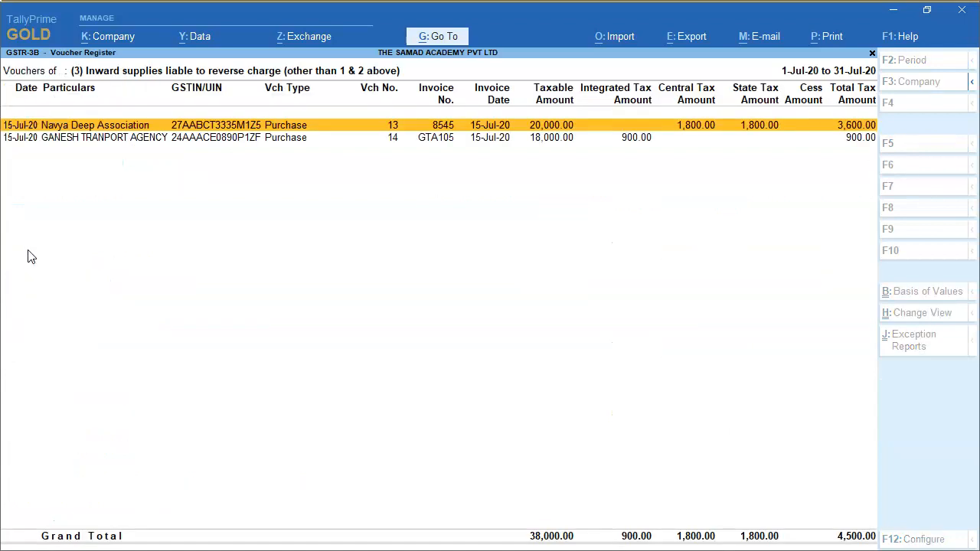
key(Down)
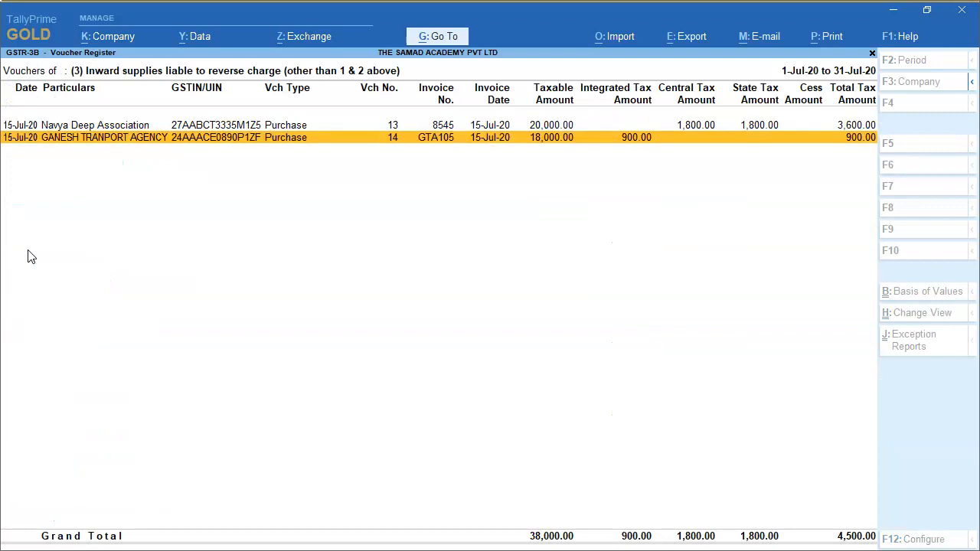
key(Escape)
Open Reverse Charge Inward Supplies at the end of GSTR-3B and examine both purchase vouchers and the tax liability summary
key(Down)
key(Down)
key(Down)
key(Down)
key(Down)
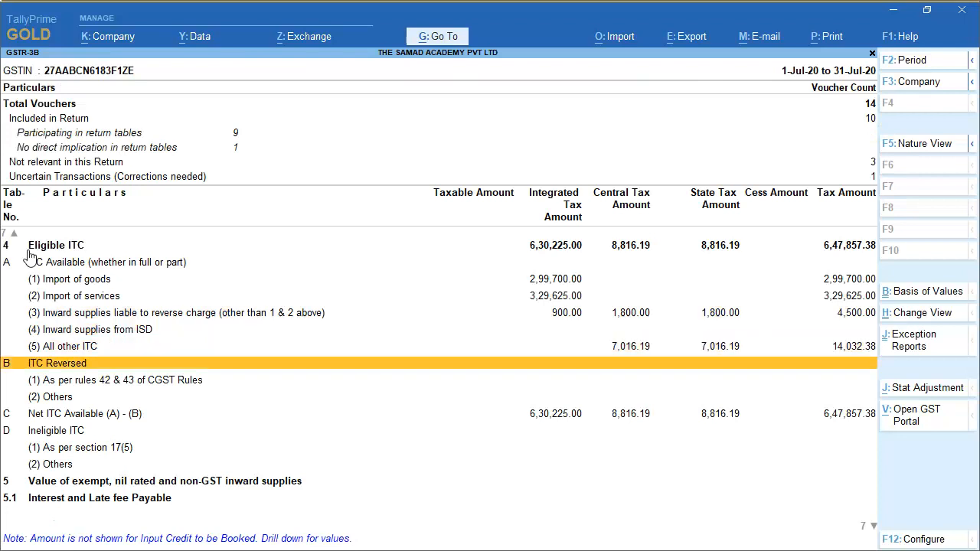
key(Down)
key(Down)
key(Down)
key(Down)
key(Down)
key(Down)
key(Down)
key(Down)
key(Down)
key(Down)
key(Down)
key(Down)
key(Up)
key(Up)
key(Up)
key(Up)
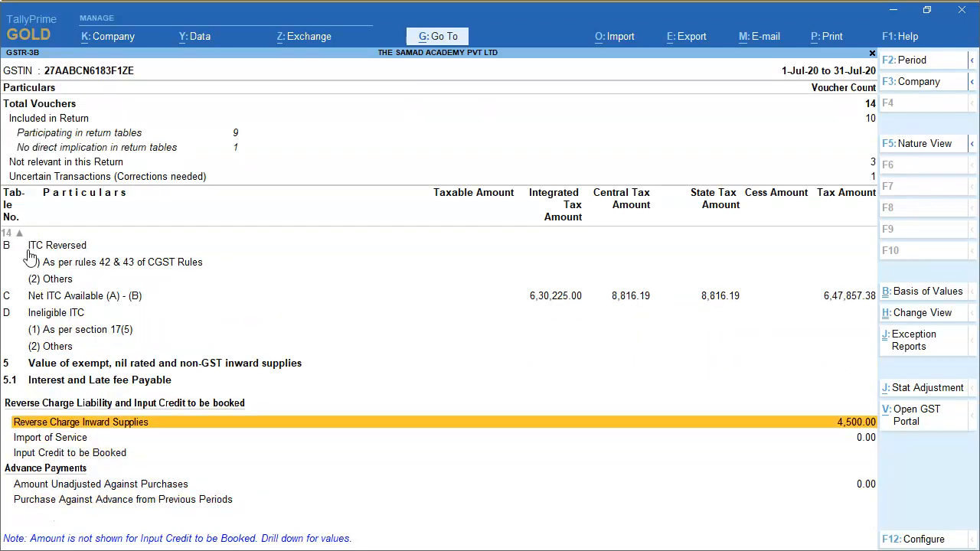
key(Return)
click(23, 34)
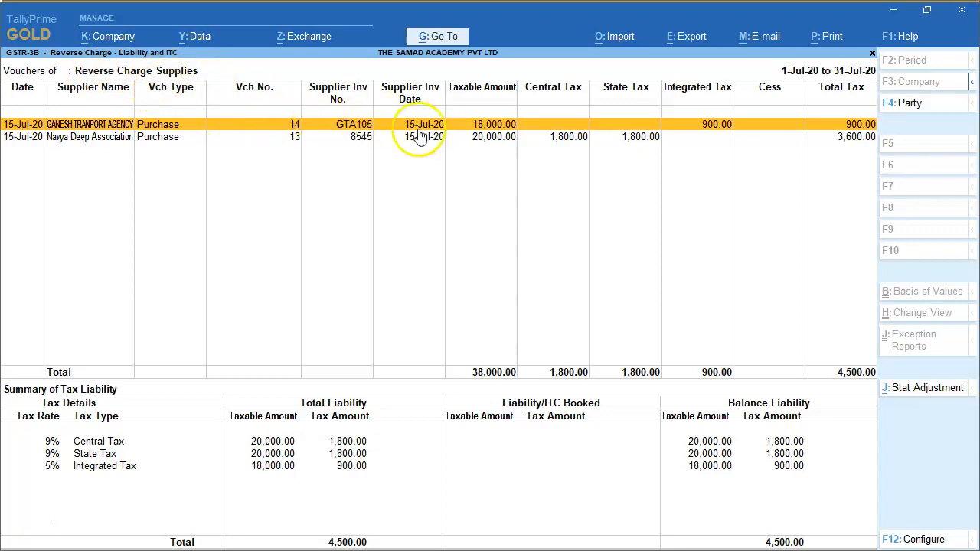
click(144, 139)
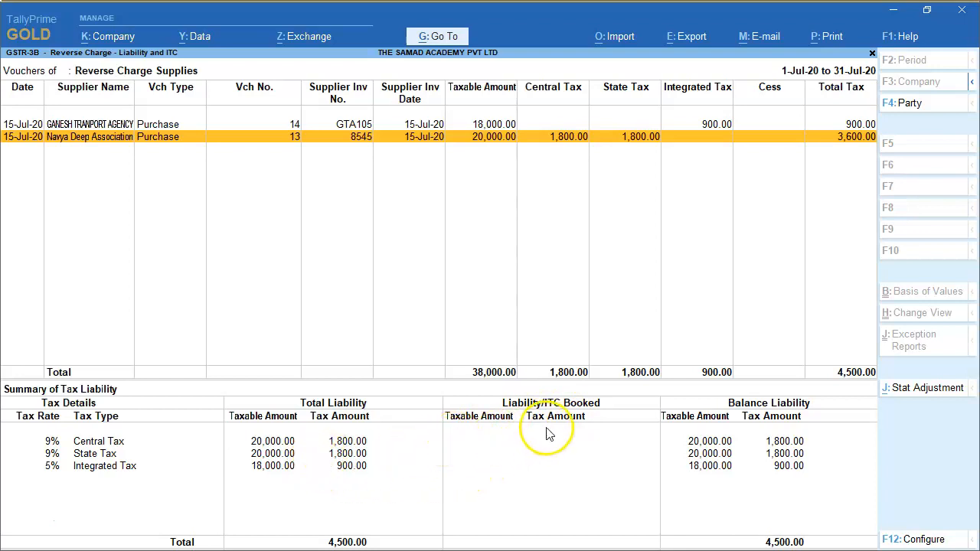
Start a GST stat adjustment journal with nature Increase of Tax Liability & Input Tax Credit and additional details Purchase under reverse charge
click(921, 392)
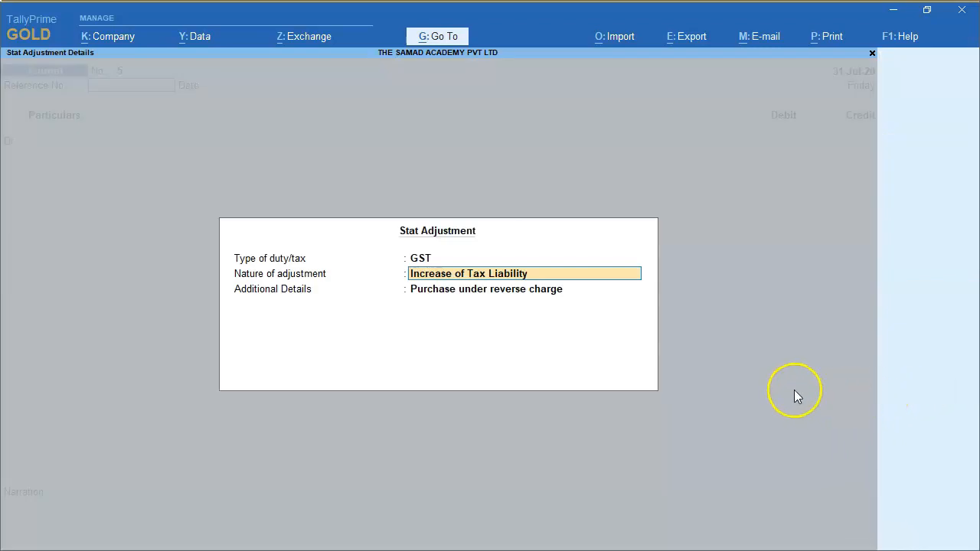
key(BackSpace)
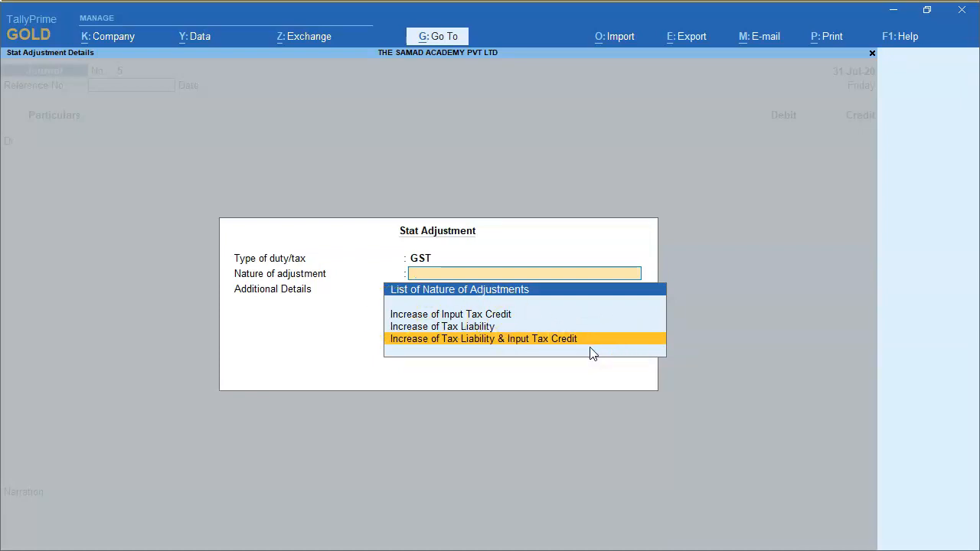
key(Return)
key(Return)
key(Return)
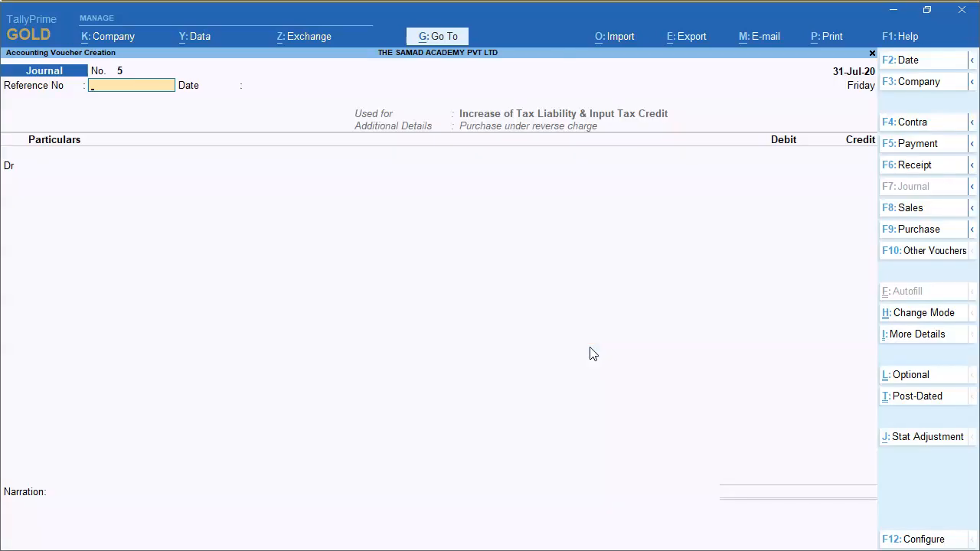
Debit INPUT IGST with 900 at a 5% rate on a taxable value of 18,000, taking the figures from GTA_Invoice.pdf in Acrobat Reader
key(Return)
key(Return)
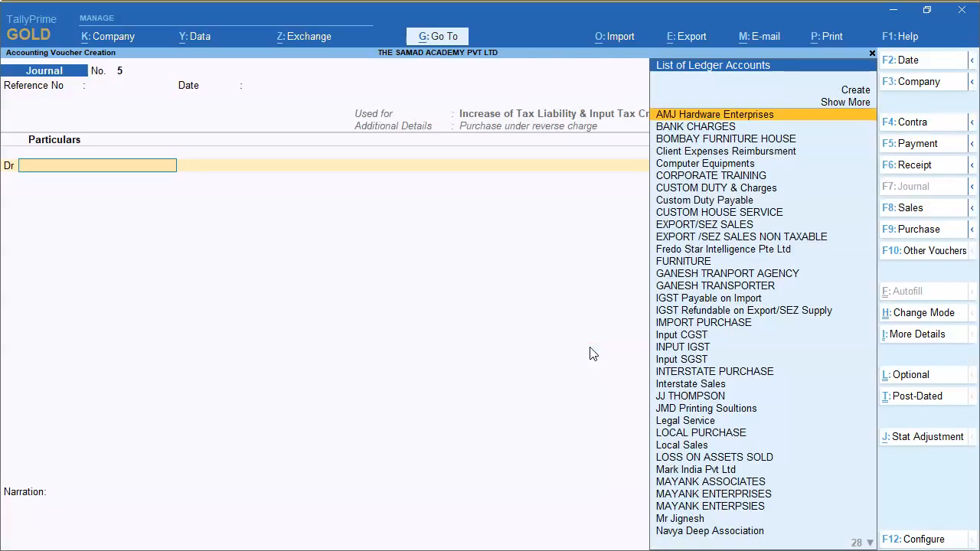
text(INPU)
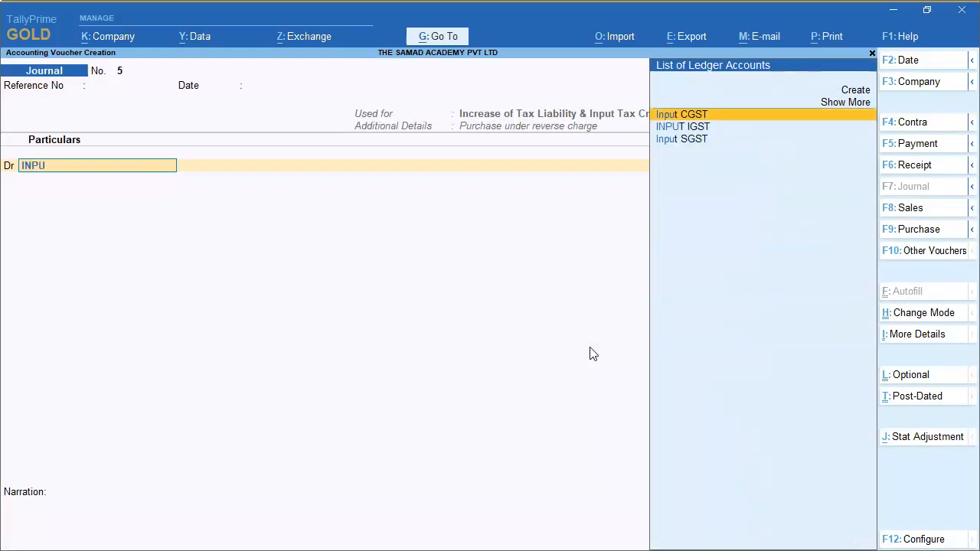
key(Down)
key(Return)
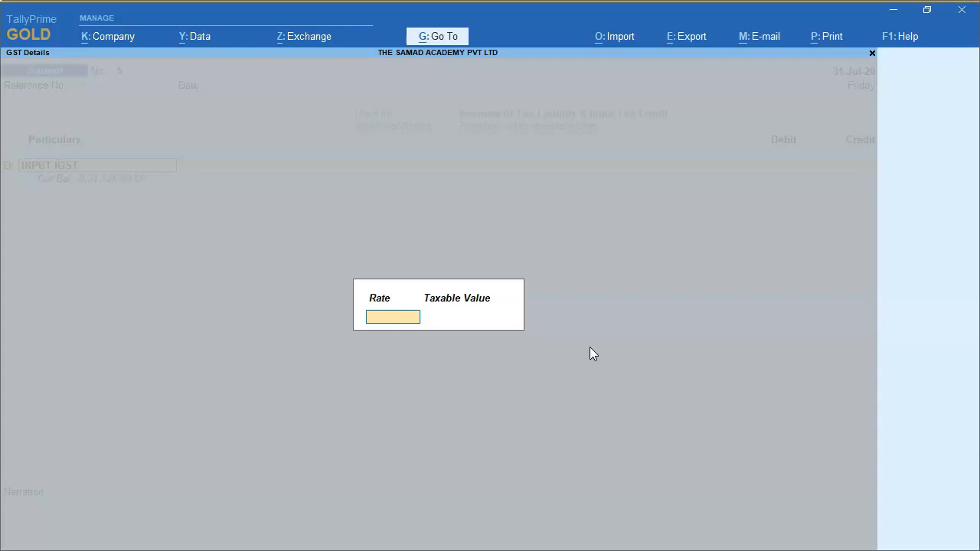
key(Return)
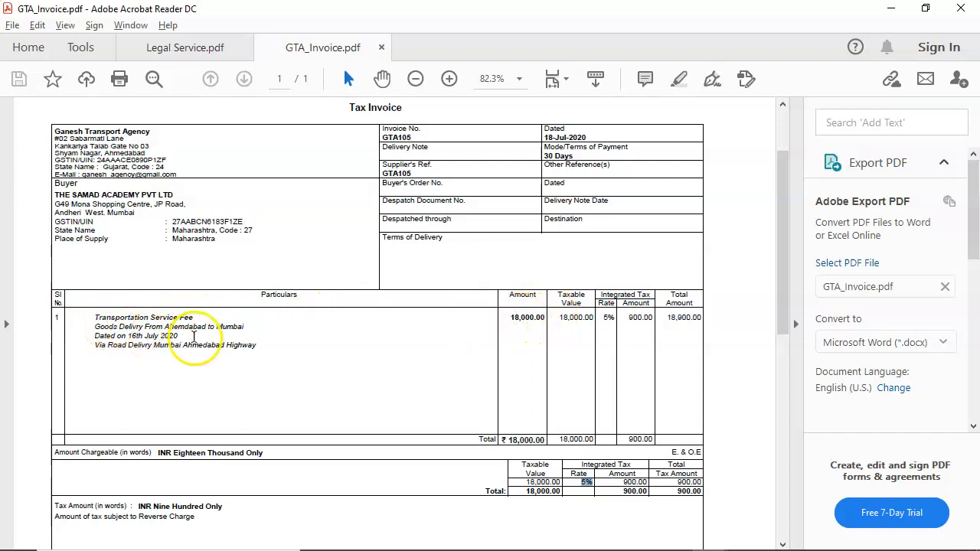
drag(556, 322, 594, 318)
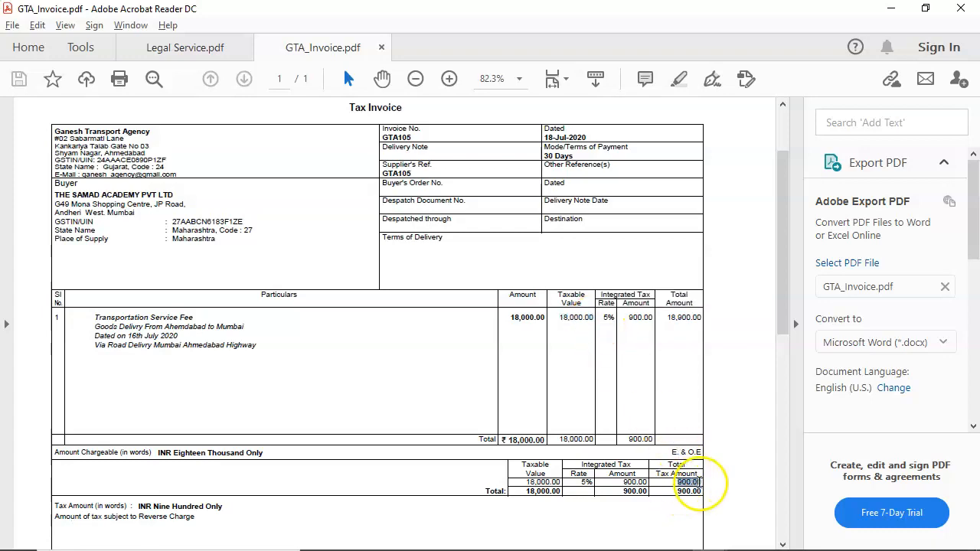
key(alt+Tab)
text(18000)
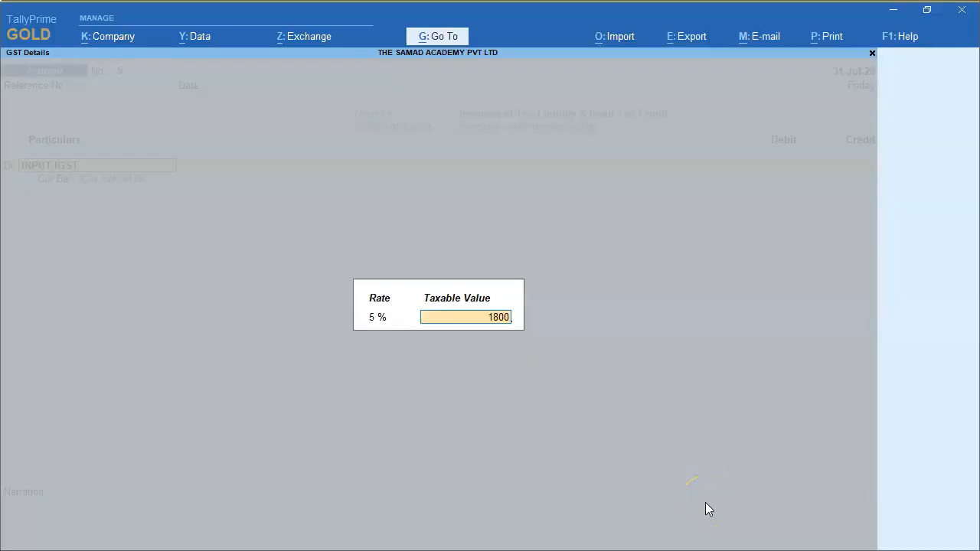
key(Return)
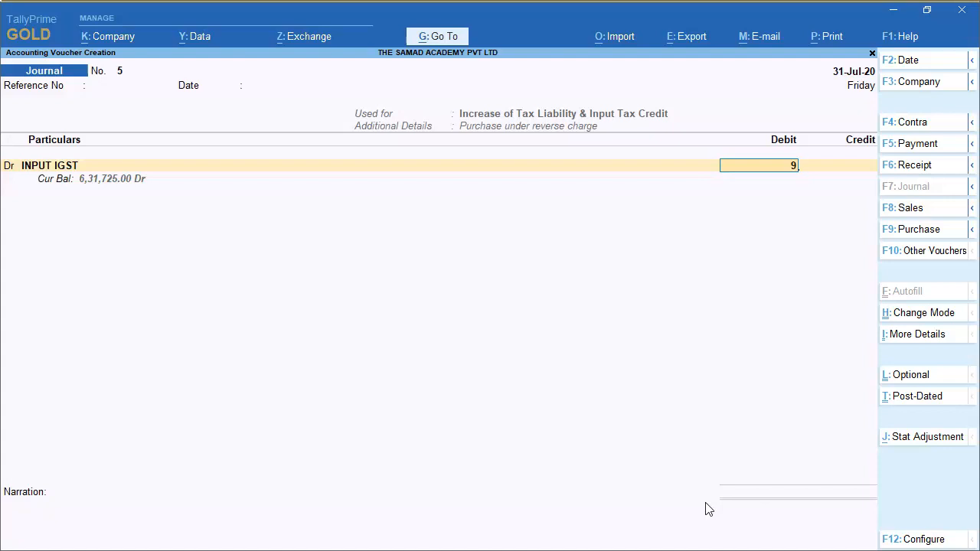
text(00)
key(Return)
Credit Output IGST RCM with 900 at 5% on a taxable value of 18,000
key(Return)
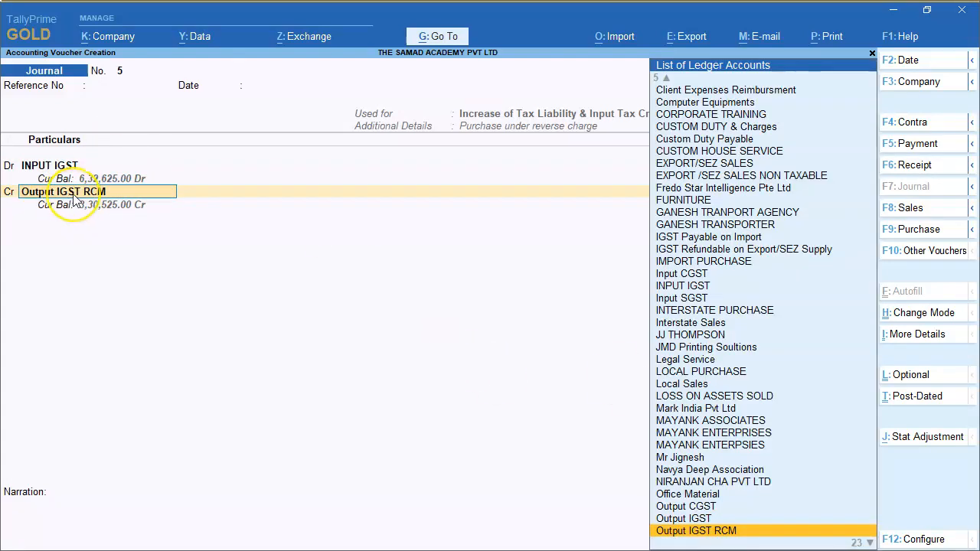
key(Return)
key(Return)
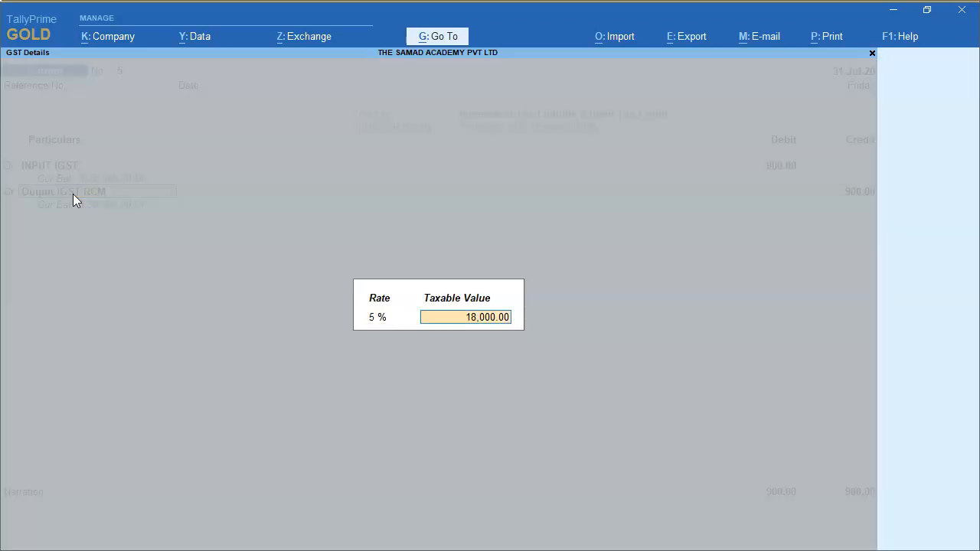
key(Return)
key(Return)
Add the narration "BEING LIBALITY & ITC AMT RAISED ON RCM (INTERSTATE)" and save the journal
text(BEING)
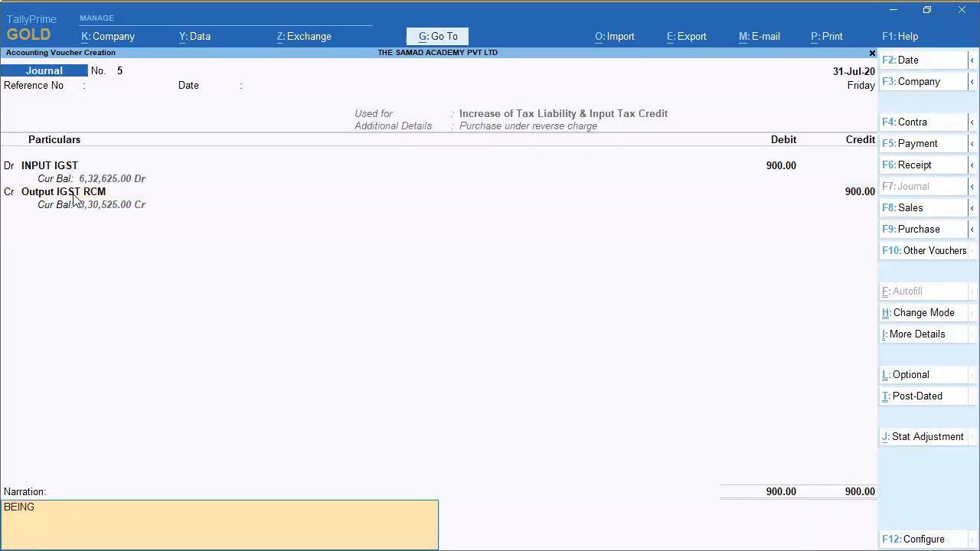
text( LIBALITY & ITC AMT RAISED ON RCM (INTERSTATE)
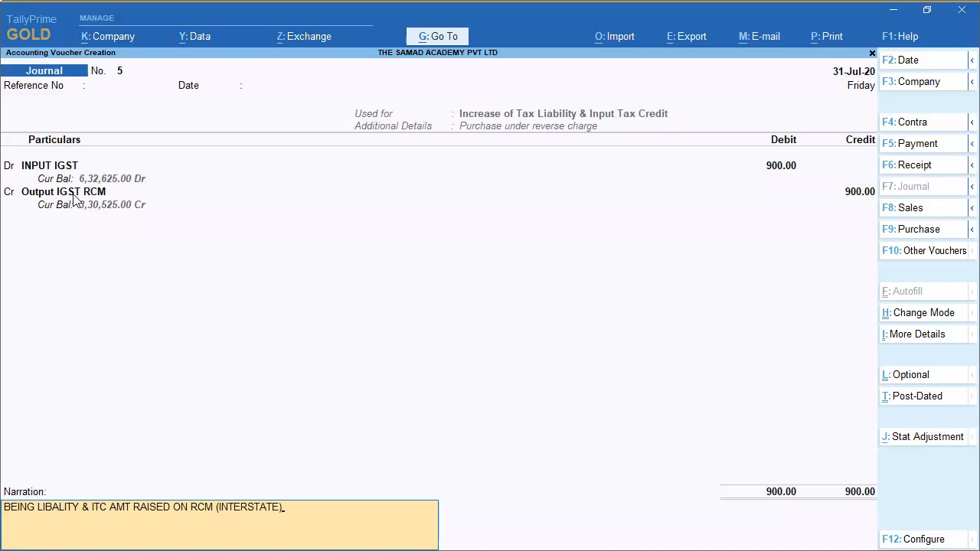
key(Return)
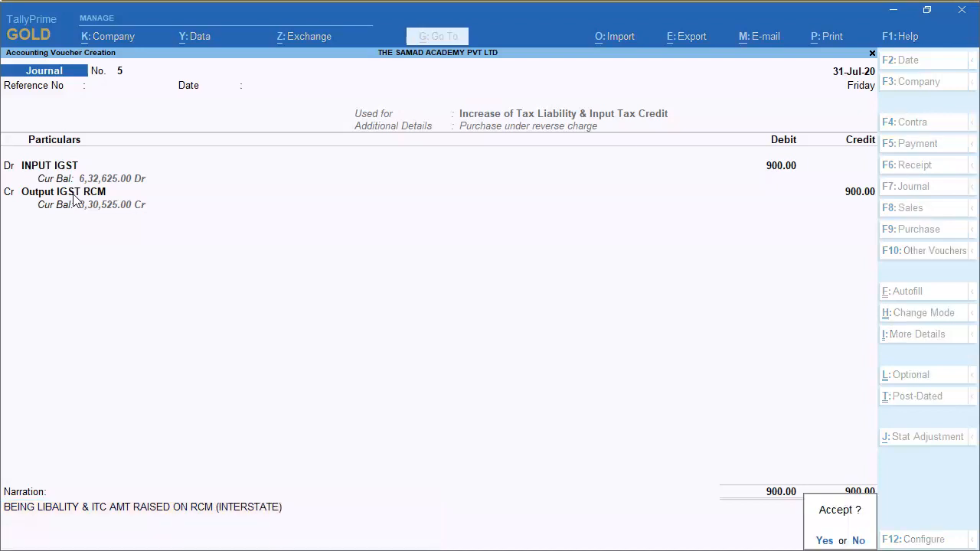
key(Return)
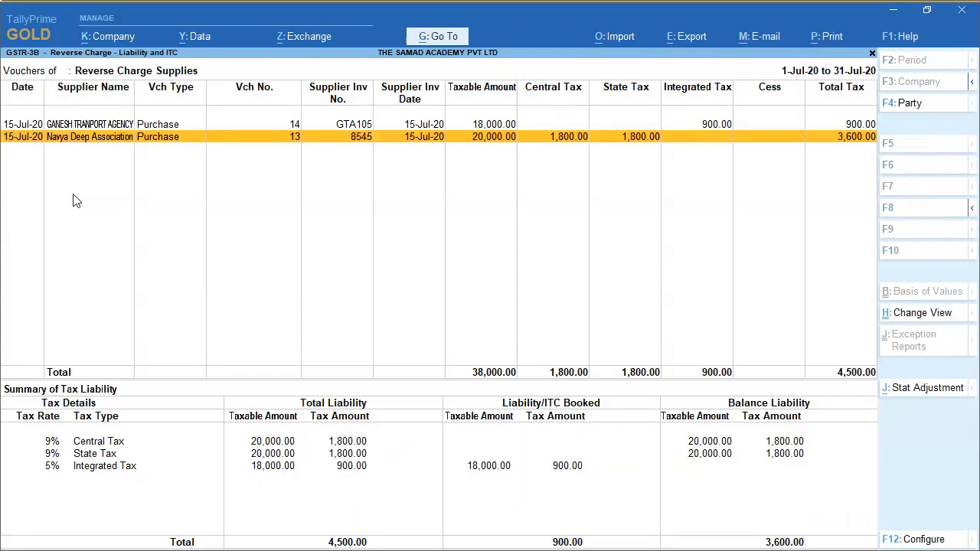
Start another stat adjustment journal from the reverse charge report, with nature Increase of Tax Liability & Input Tax Credit and details Purchase under reverse charge
click(292, 469)
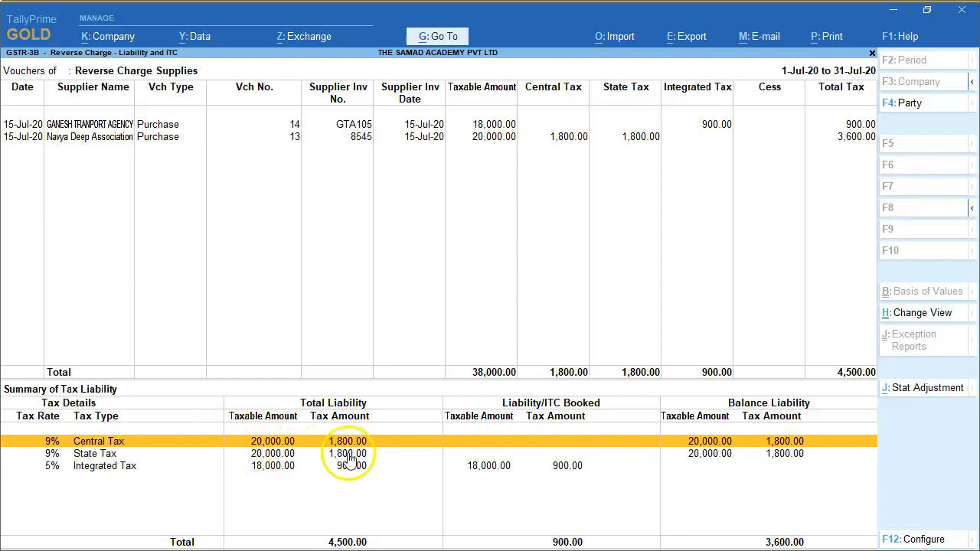
click(926, 394)
key(Down)
key(Down)
key(Down)
key(Return)
key(Return)
key(Return)
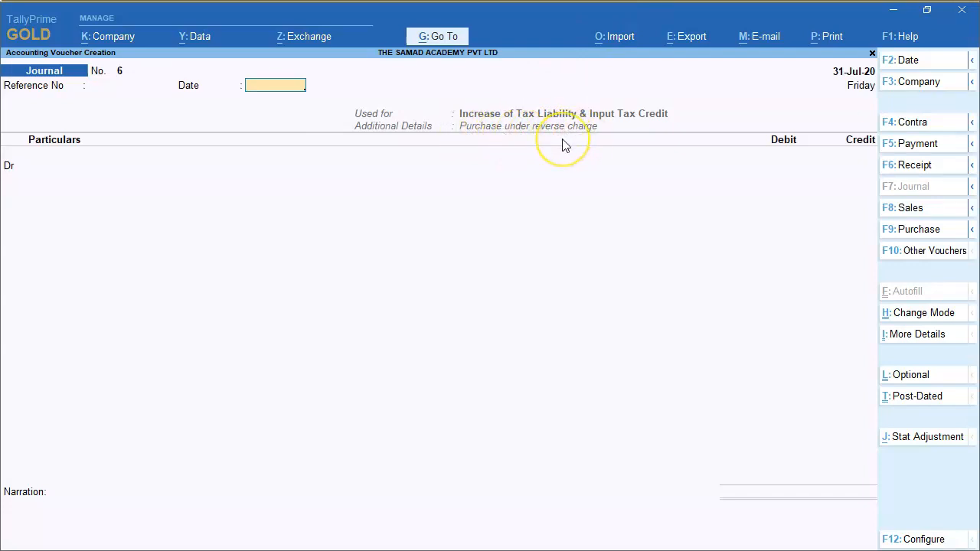
Debit Input CGST with 1,800 at a 9% rate on a taxable value of 20,000
key(Return)
text(INPU)
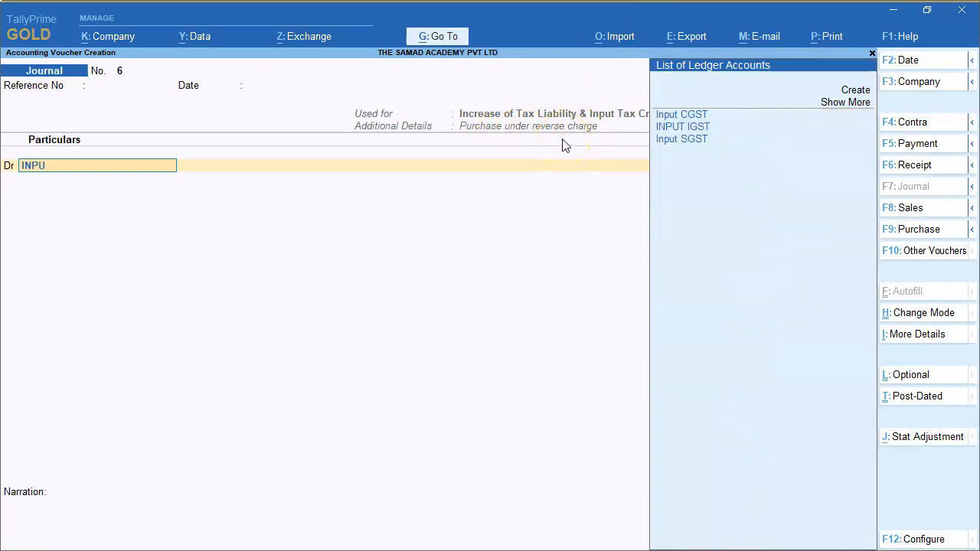
key(Return)
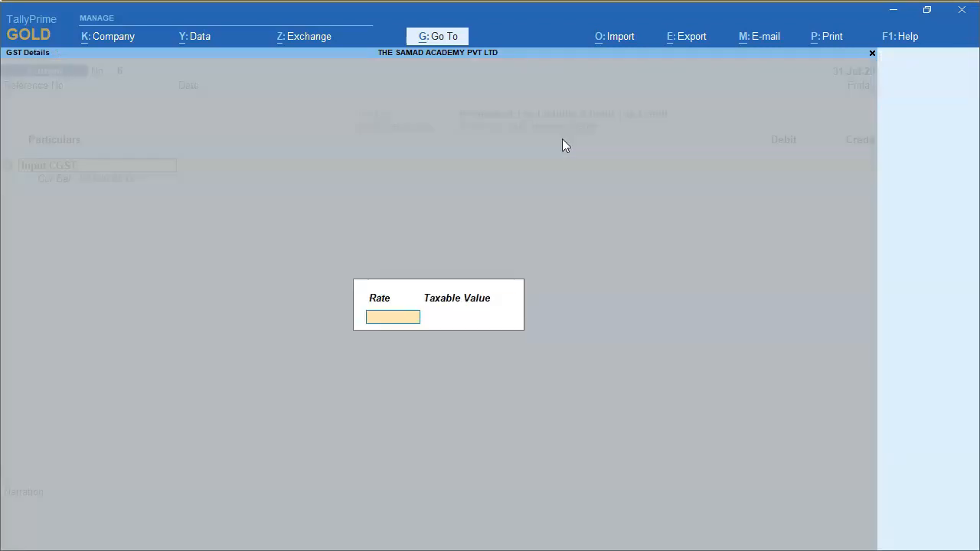
text(1)
key(BackSpace)
text(9)
key(Return)
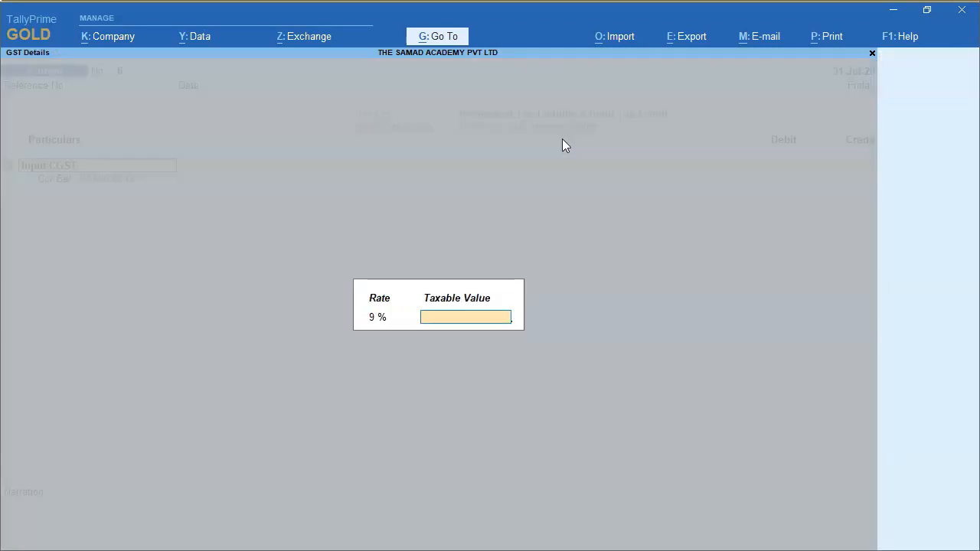
text(20000)
key(Return)
text(1800)
key(Return)
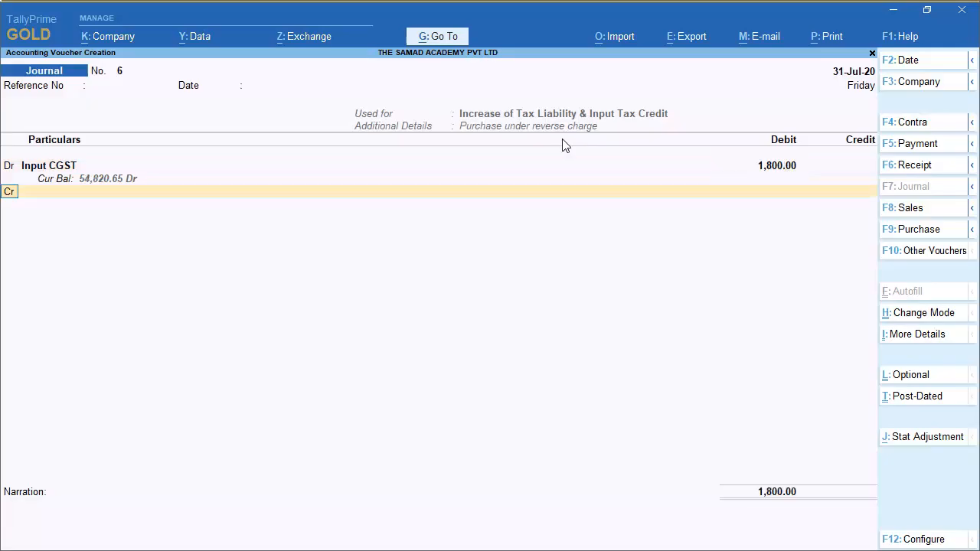
Add a second debit line for Input SGST with 1,800 at 9% on a taxable value of 20,000
key(Return)
text(INPU)
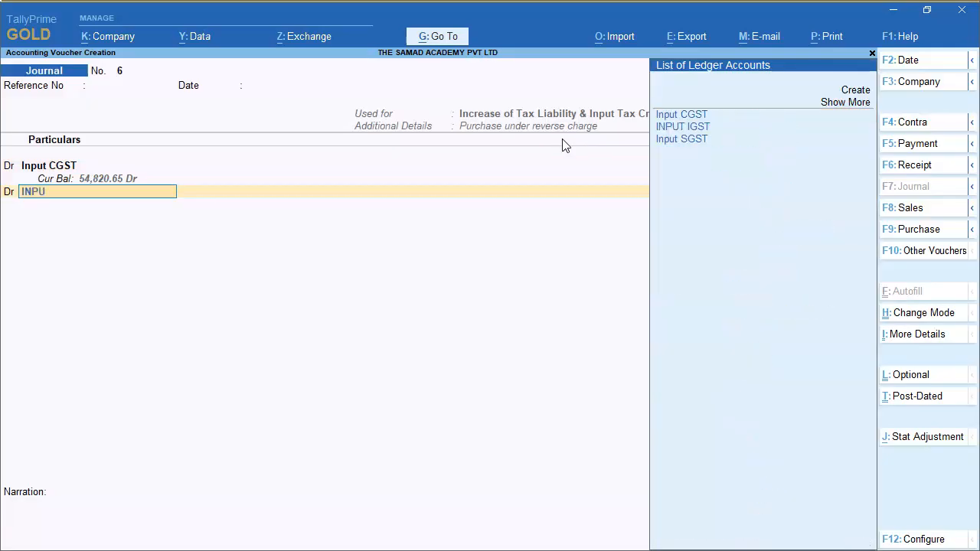
key(Down)
key(Down)
key(Return)
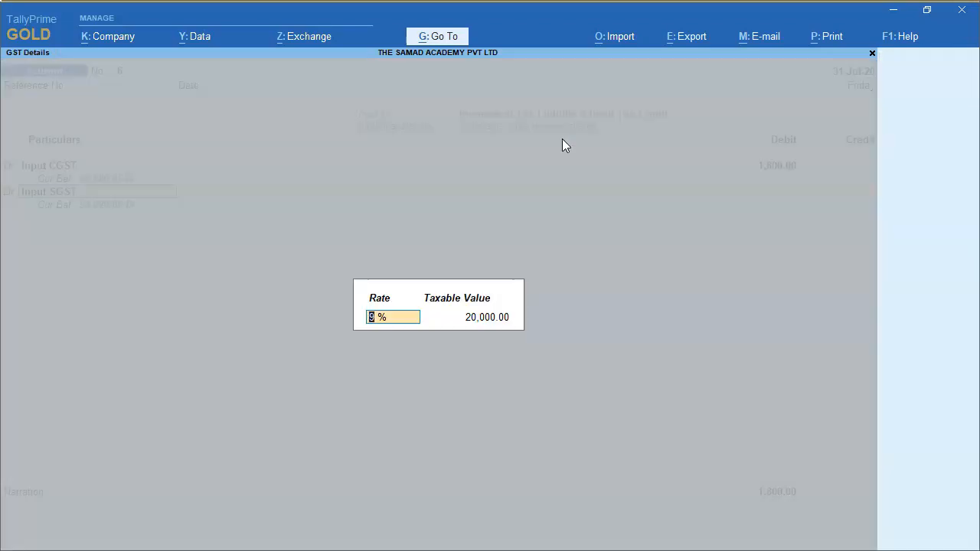
key(Return)
key(Return)
text(1800)
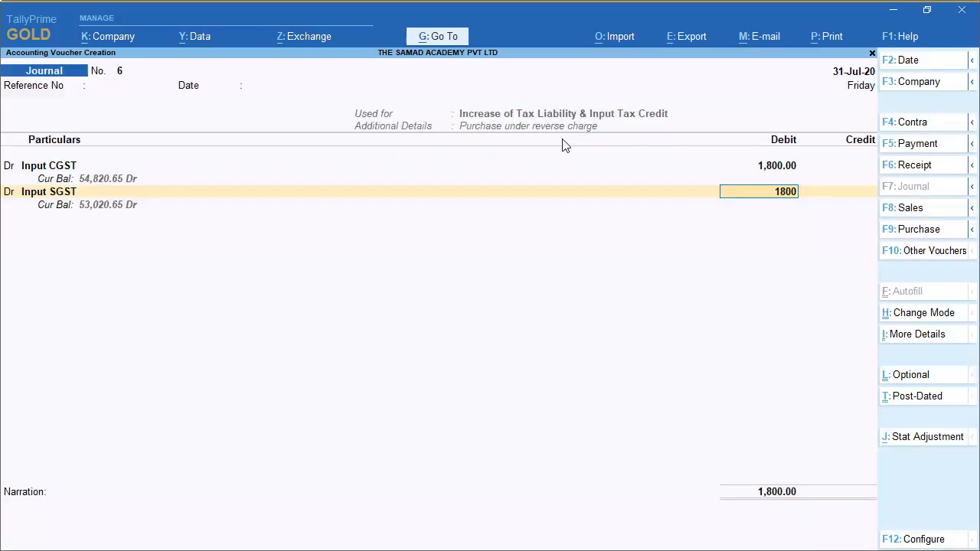
key(Return)
For the credit line, begin a new ledger named Ouput CGST RCM under the group Duties & Taxes
key(Return)
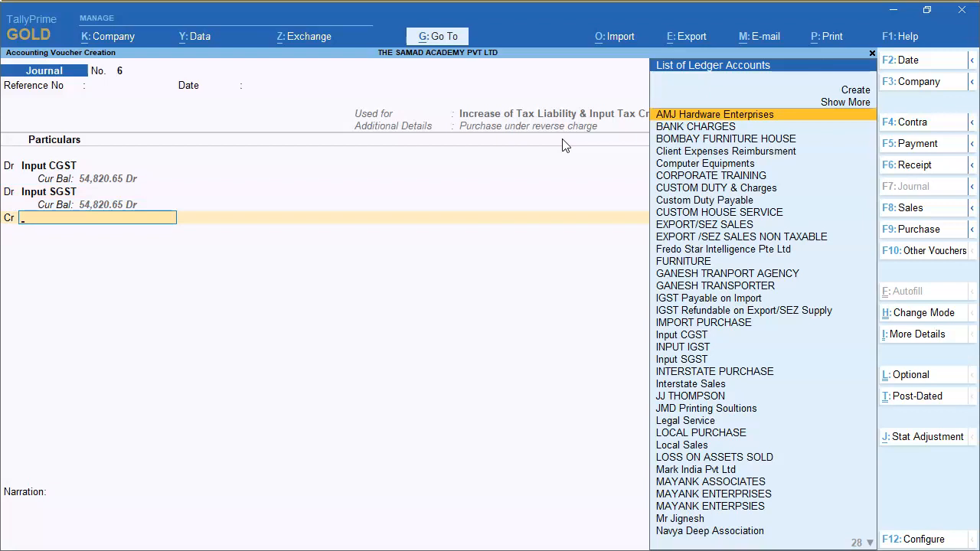
key(alt+c)
text(OU)
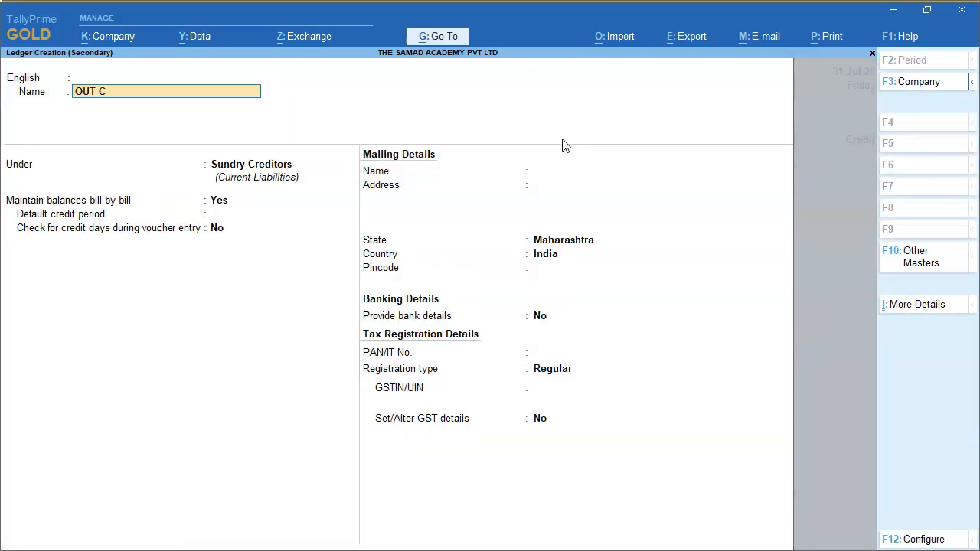
text(put CGST RCM)
key(Return)
key(Return)
text(D)
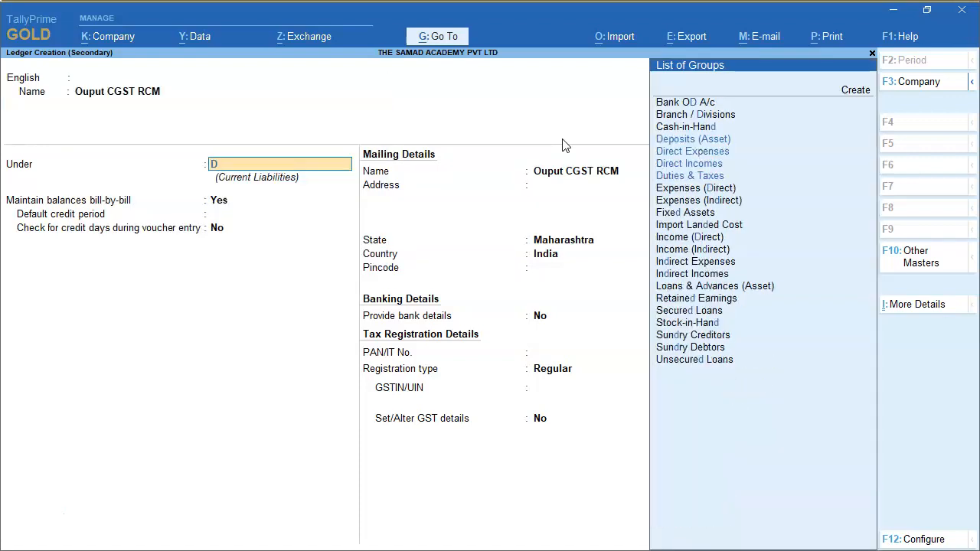
text(u)
key(Return)
Set the CGST ledger's duty type to GST and tax type to Central Tax, and save it
text(G)
key(Return)
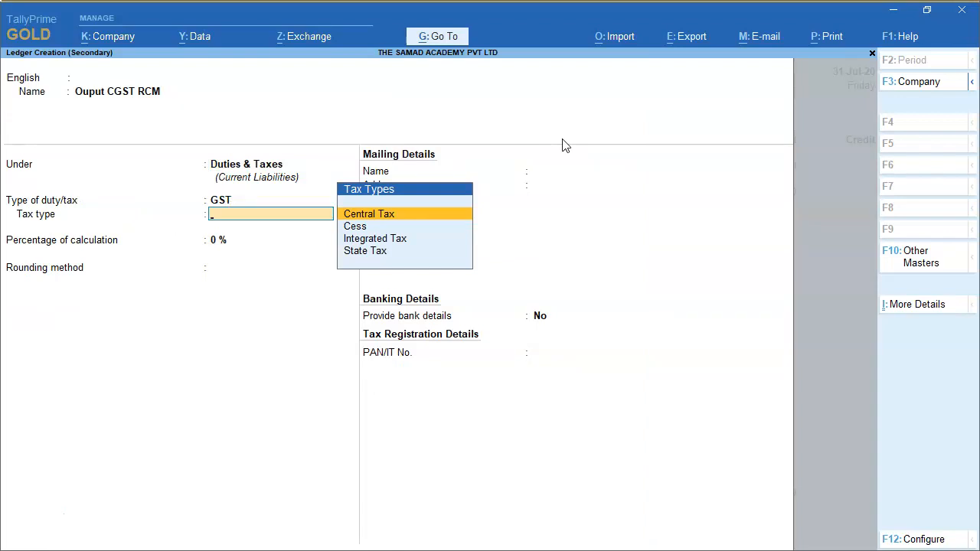
key(Return)
key(Return)
key(Return)
key(Return)
key(Return)
Credit Ouput CGST RCM with 1,800
key(Return)
text(1800)
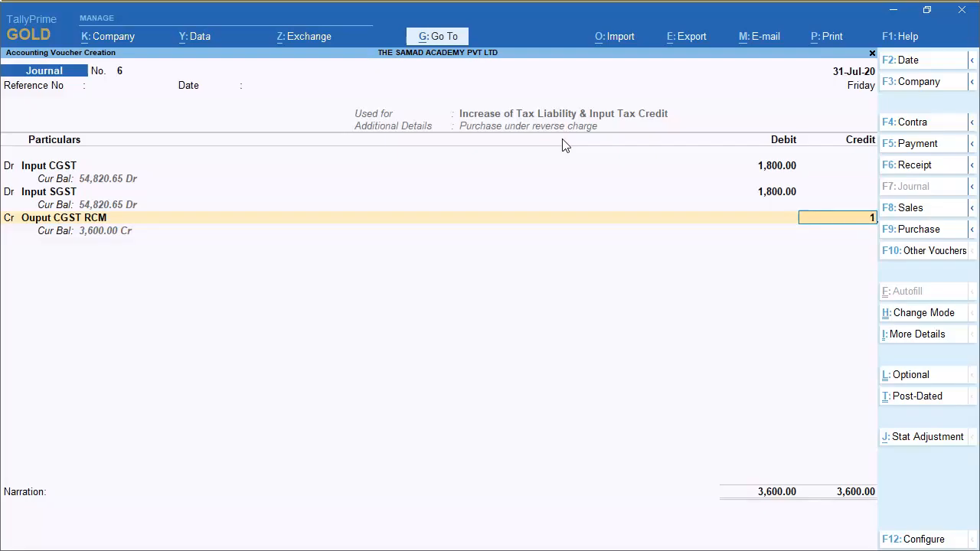
key(Return)
For the second credit line, begin a new ledger named Output SGST RCM under Duties & Taxes
key(Return)
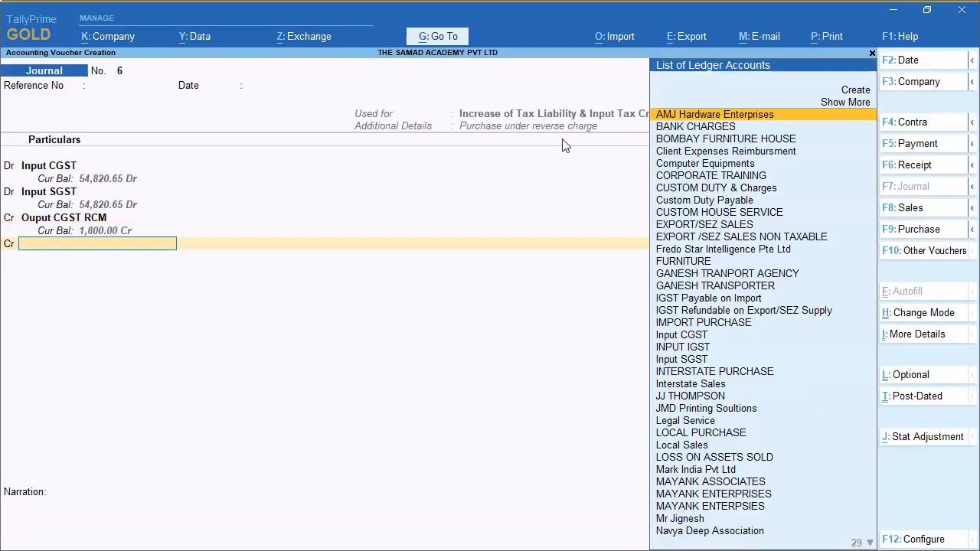
key(alt+c)
text(O)
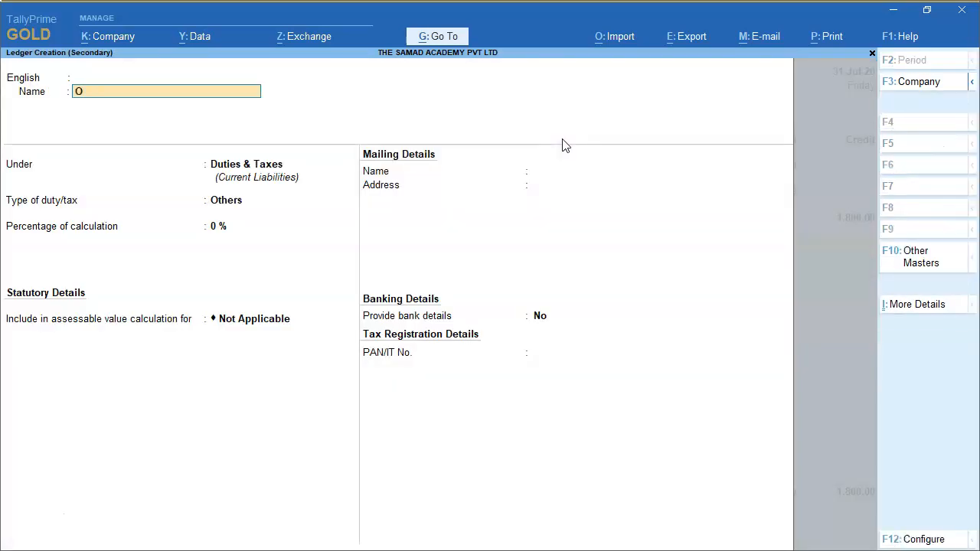
text(UTtput SGST RCM)
key(Return)
key(Return)
Set the SGST ledger's duty type to GST and tax type to State Tax, and save it
key(Up)
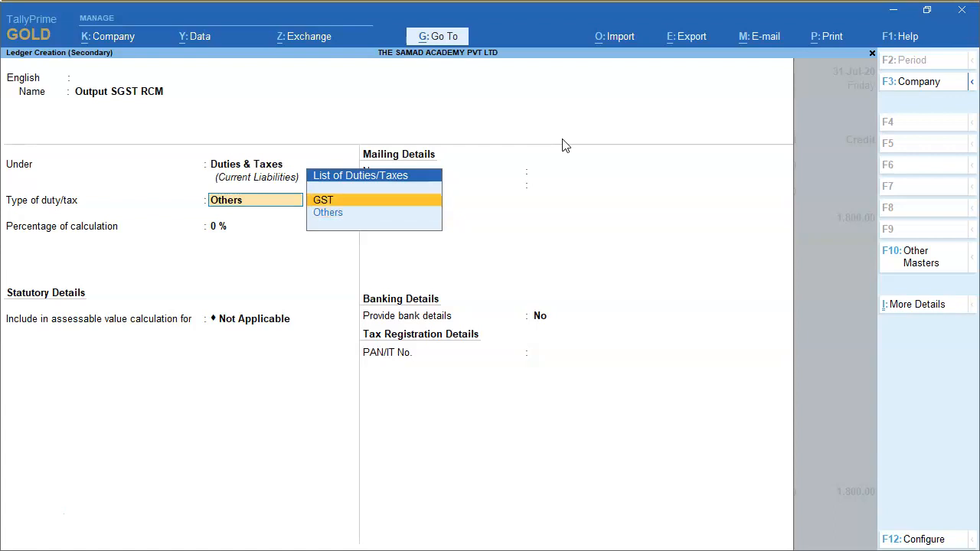
key(Return)
key(Down)
key(Down)
key(Down)
key(Return)
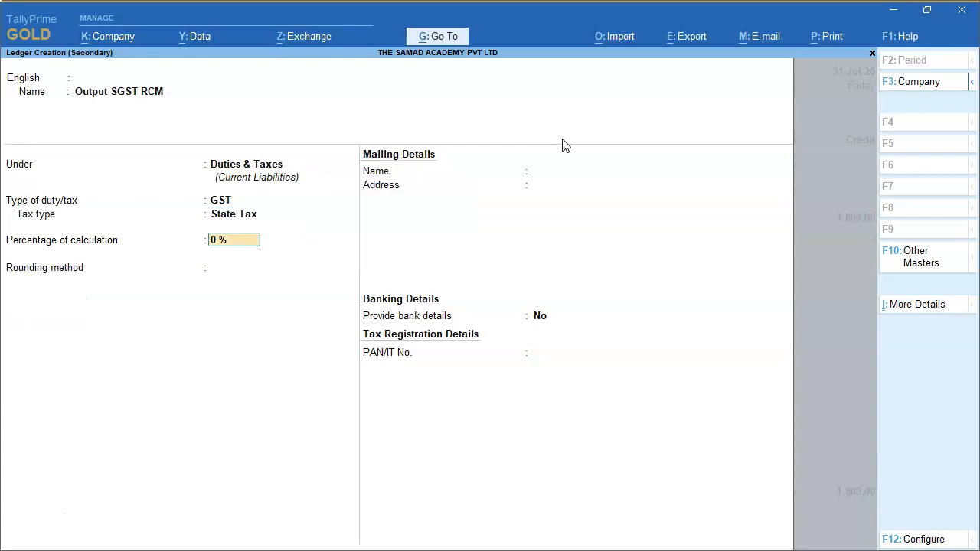
key(Return)
key(Return)
key(Return)
key(Return)
Credit Output SGST RCM with 1,800 at 9% on a taxable value of 20,000
key(Return)
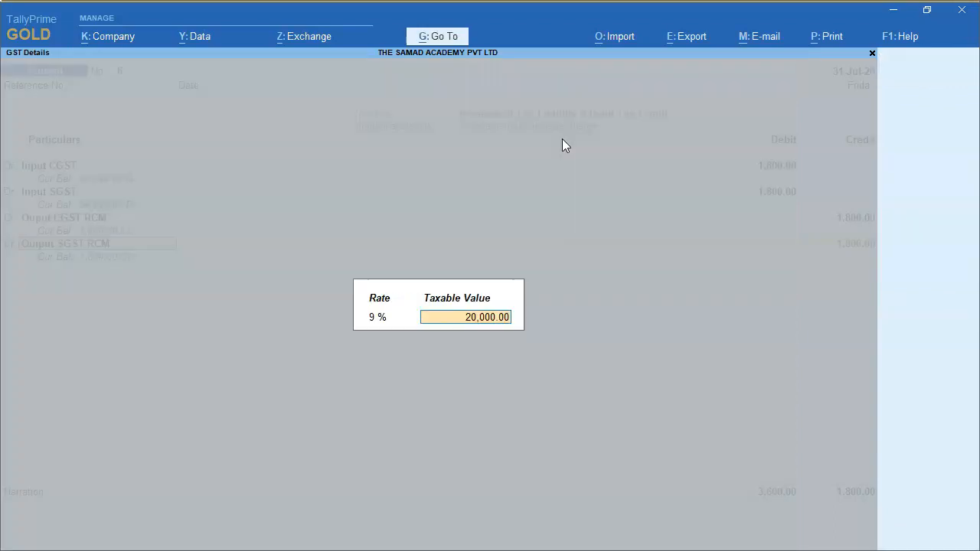
key(Return)
key(Return)
Reuse the previous narration, changed to "BEING LIBALITY & ITC AMT RAISED ON RCM (INTRASTATE)", and save the journal
text(NBEI)
key(BackSpace)
key(BackSpace)
key(ctrl+alt+v)
key(BackSpace)
key(BackSpace)
key(BackSpace)
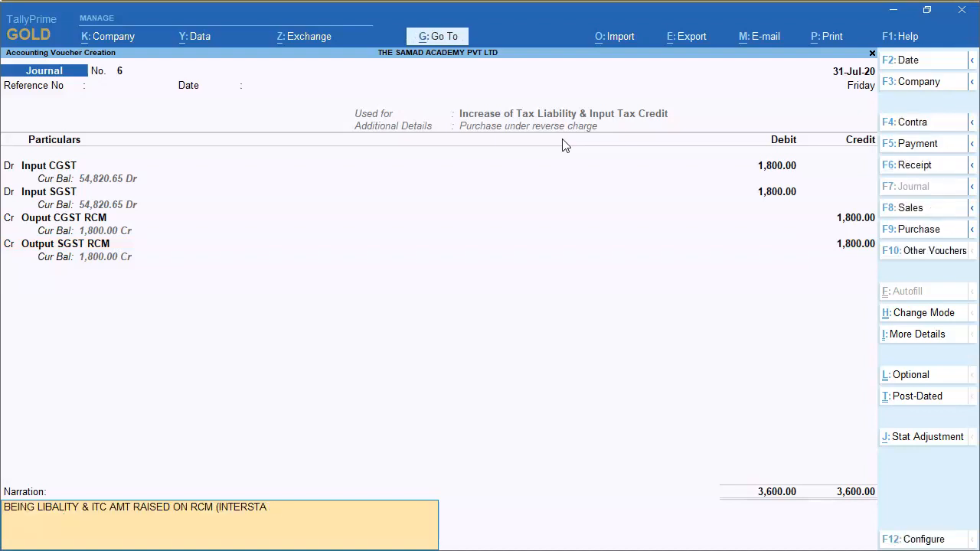
key(BackSpace)
key(BackSpace)
key(BackSpace)
text(RASTATE)
key(Return)
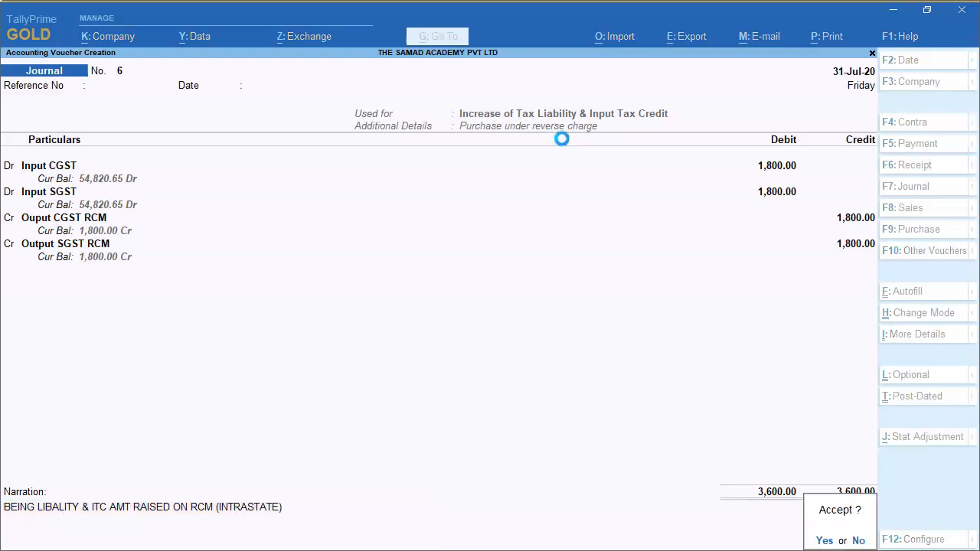
key(Return)
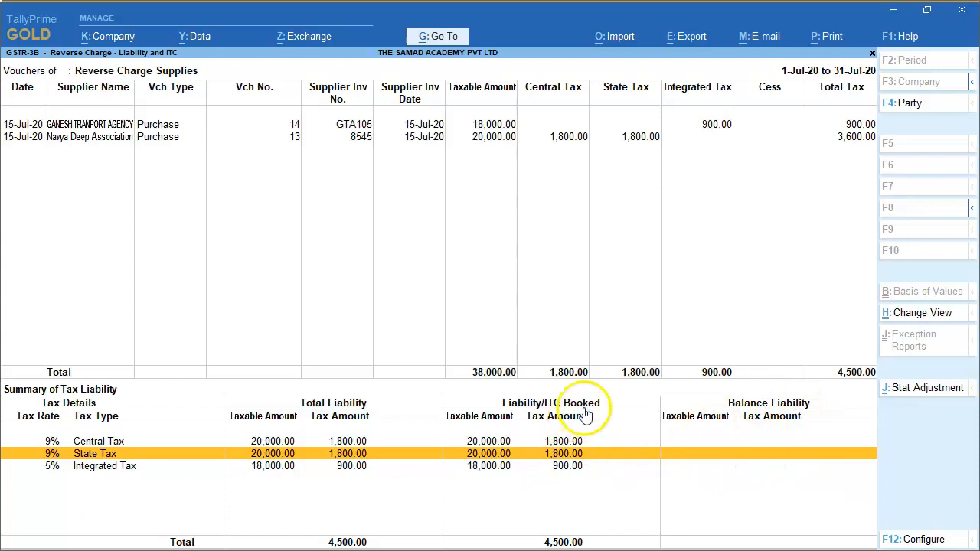
Leave the GSTR-3B report and open the Duties & Taxes summary under Current Liabilities in the Balance Sheet
key(Escape)
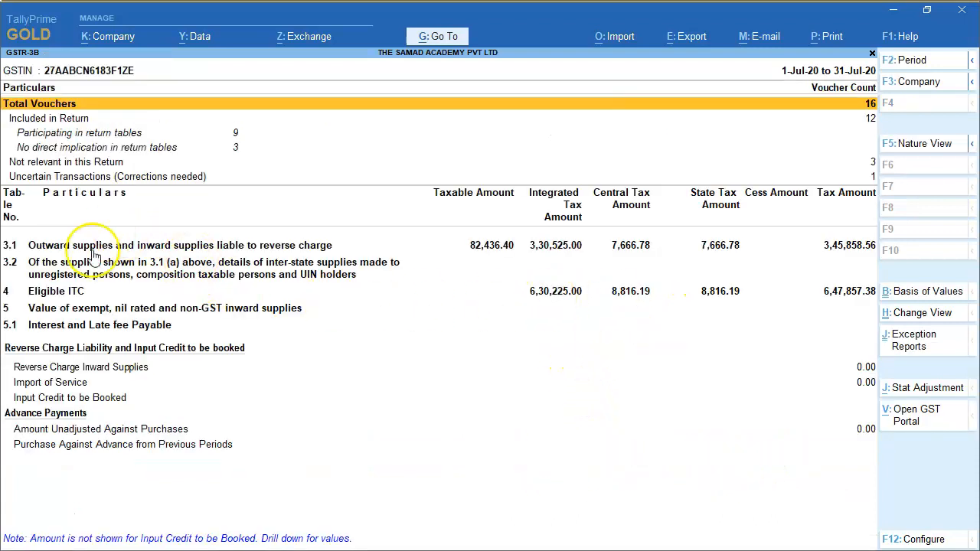
key(Escape)
key(Escape)
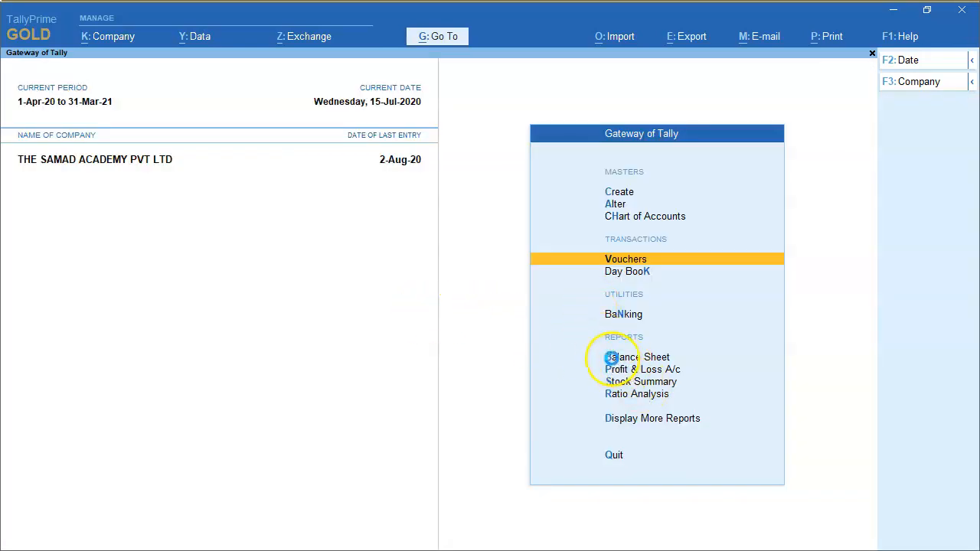
click(612, 358)
key(Down)
key(Down)
key(Return)
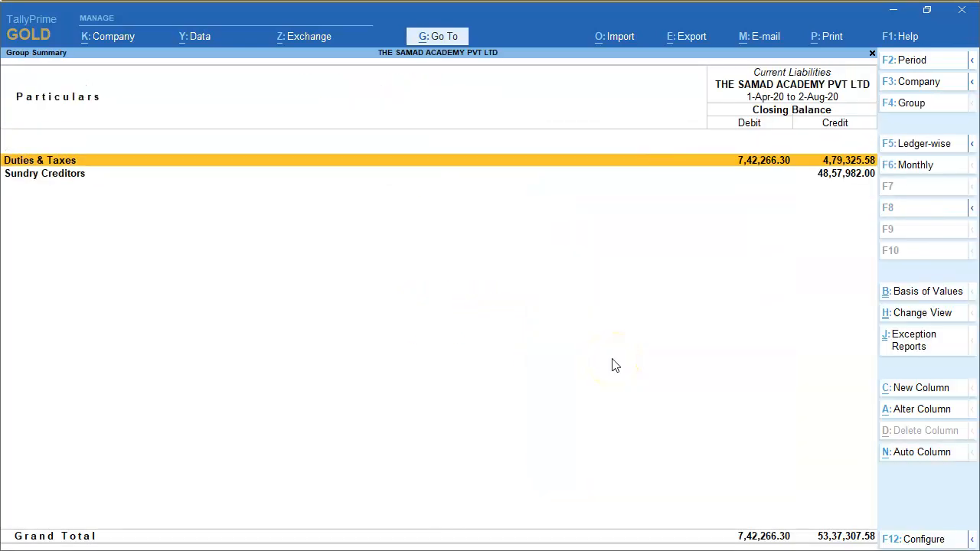
key(Return)
Mark the Ouput CGST RCM, Output SGST RCM and Output IGST RCM ledgers to review their closing balances
key(Down)
key(Down)
key(Down)
key(space)
key(Down)
key(Down)
key(Down)
key(Down)
key(space)
key(Up)
key(Up)
key(space)
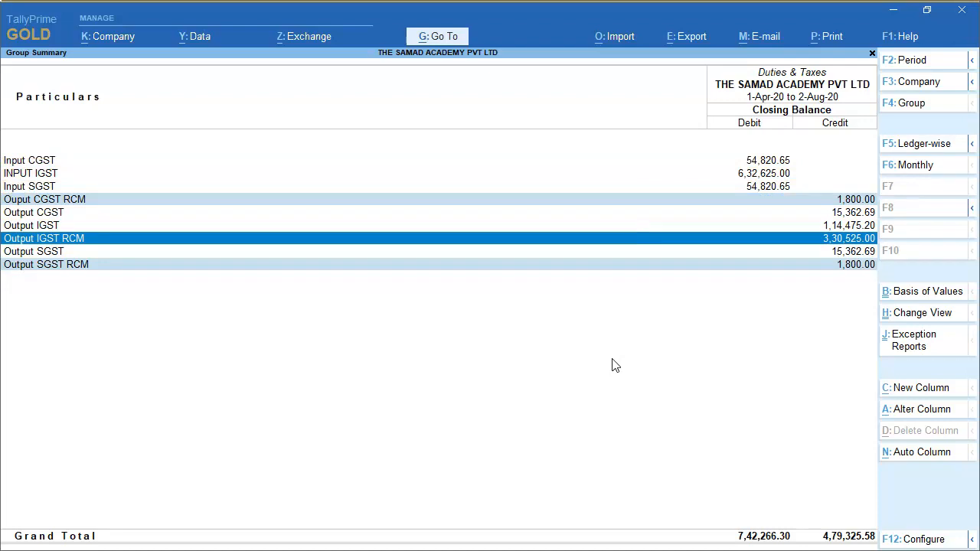
key(Up)
key(Up)
key(Up)
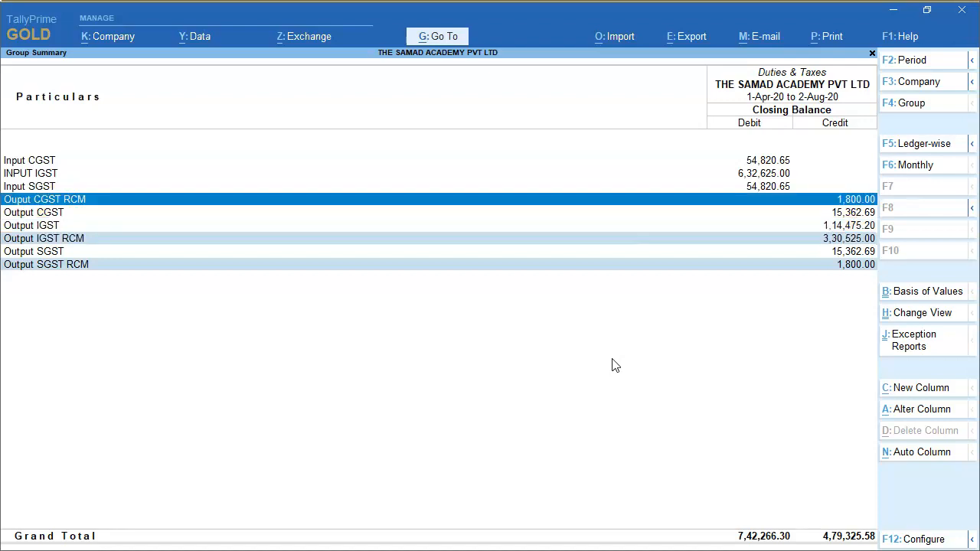
Clear the marked ledgers and leave the Duties & Taxes summary
key(ctrl+space)
key(Escape)
key(Escape)
key(Escape)
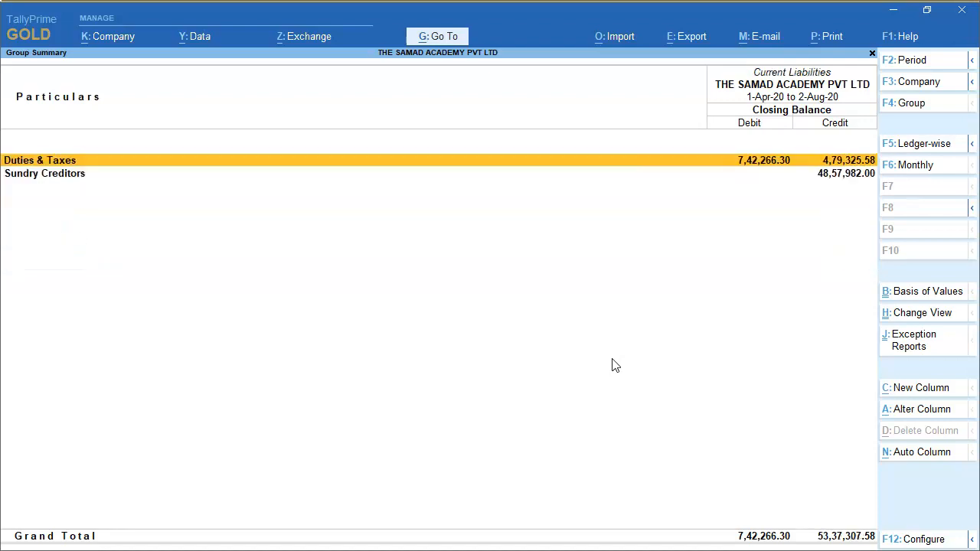